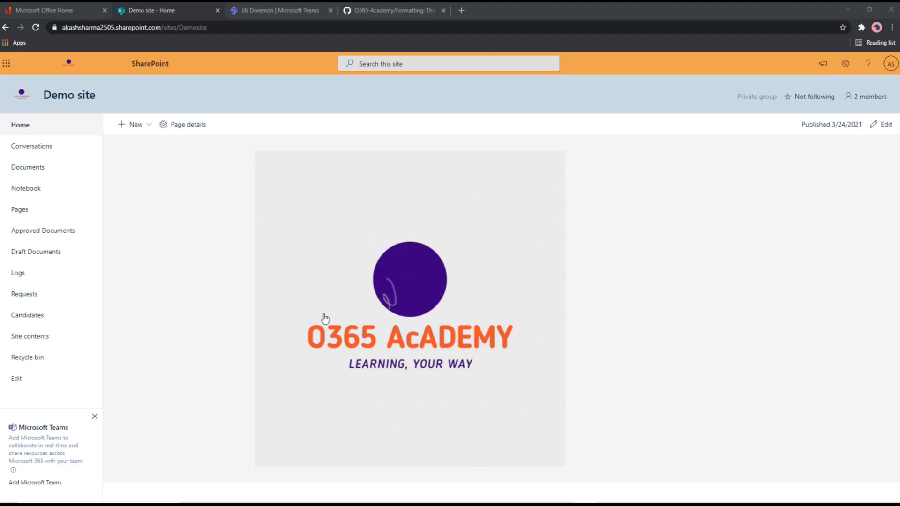
Step: Open the Candidates list from the site contents and view the first candidate's details
{"action": "left_click", "coordinate": [33, 341]}
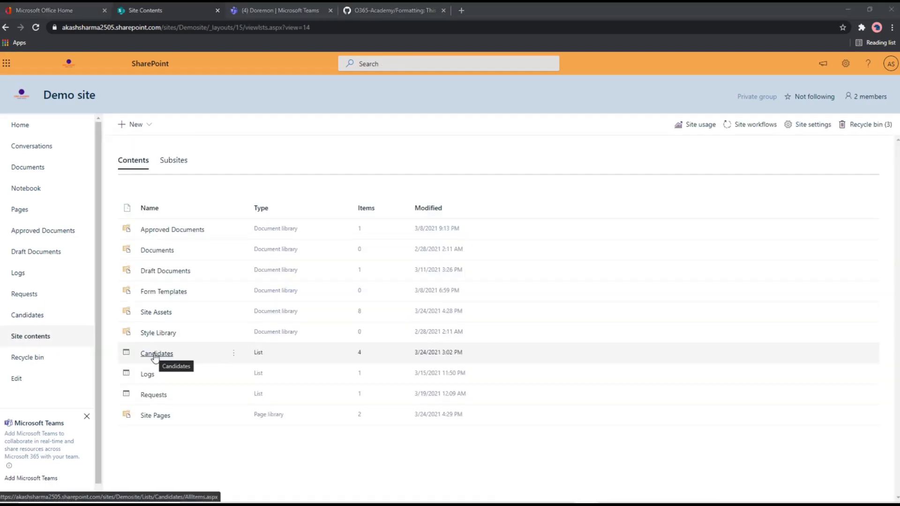
{"action": "left_click", "coordinate": [154, 357]}
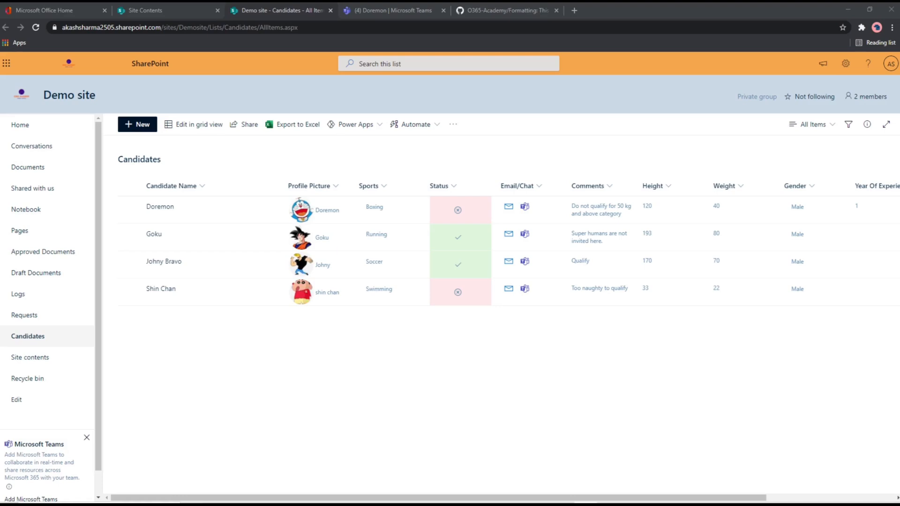
{"action": "left_click", "coordinate": [159, 211]}
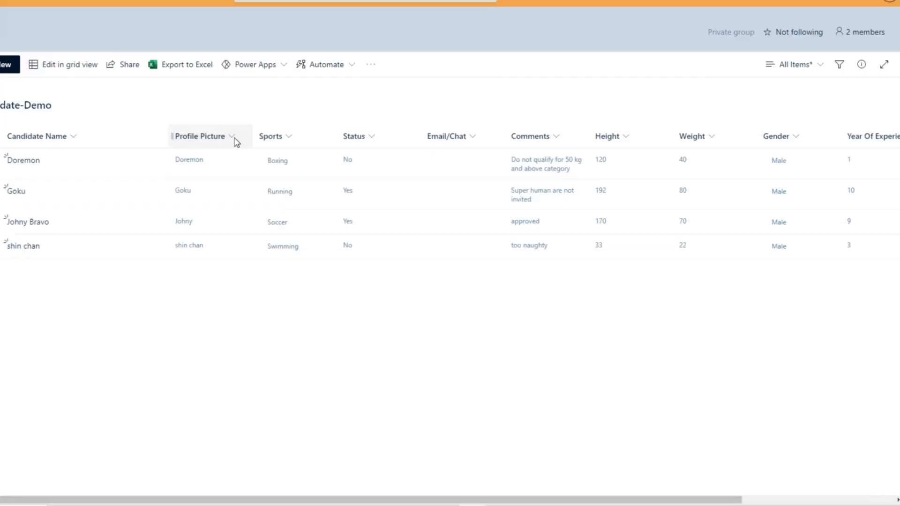
Step: Open the advanced-mode JSON formatting for the Profile Picture column of Candidate-Demo and select the default schema code
{"action": "left_click", "coordinate": [235, 139]}
{"action": "mouse_move", "coordinate": [247, 243]}
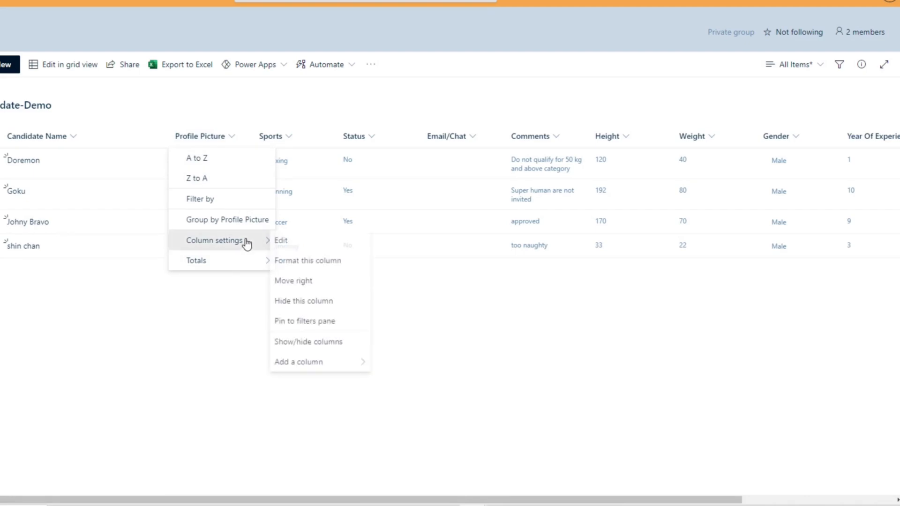
{"action": "left_click", "coordinate": [323, 262]}
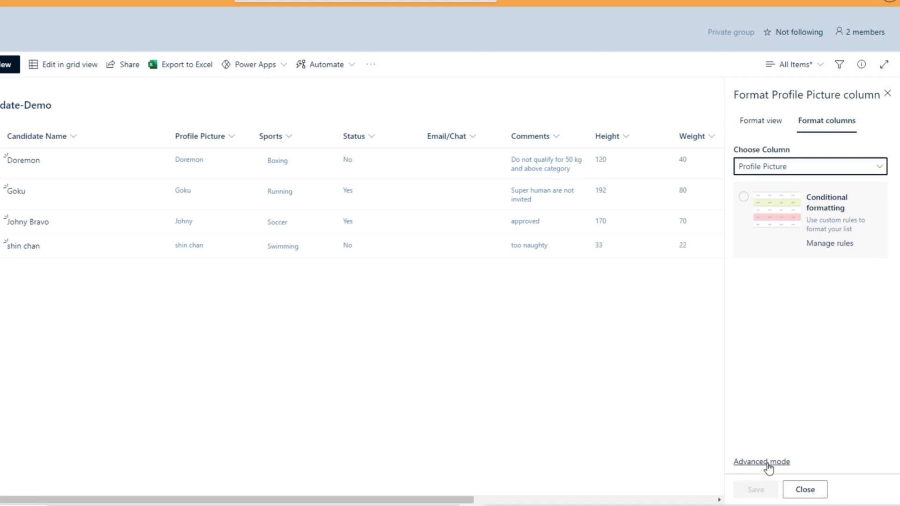
{"action": "left_click", "coordinate": [765, 462]}
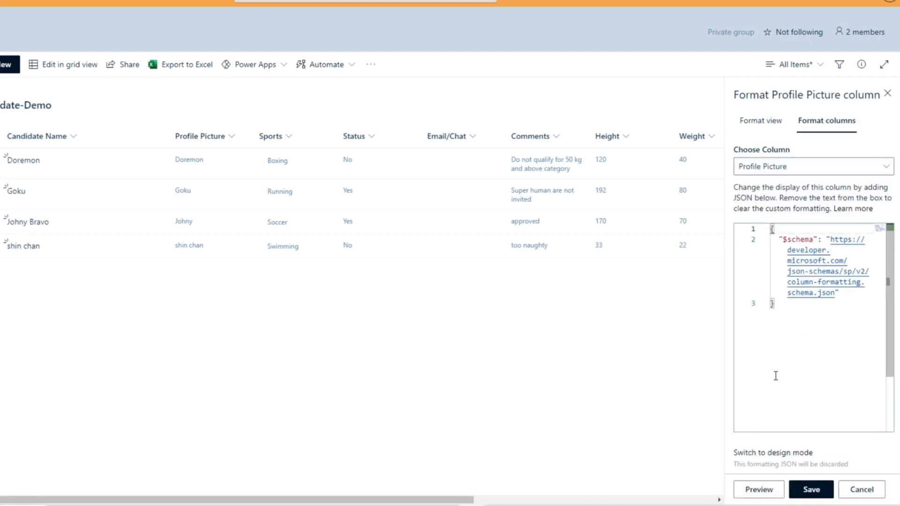
{"action": "left_click_drag", "start_coordinate": [763, 317], "coordinate": [765, 229]}
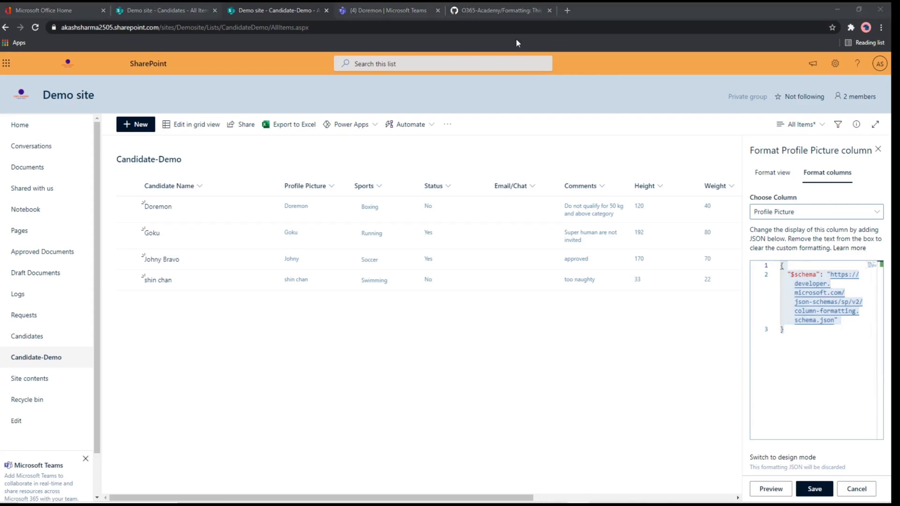
Step: Copy the full code of ProfilePicture.json from the O365-Academy Formatting repository on GitHub
{"action": "left_click", "coordinate": [504, 10]}
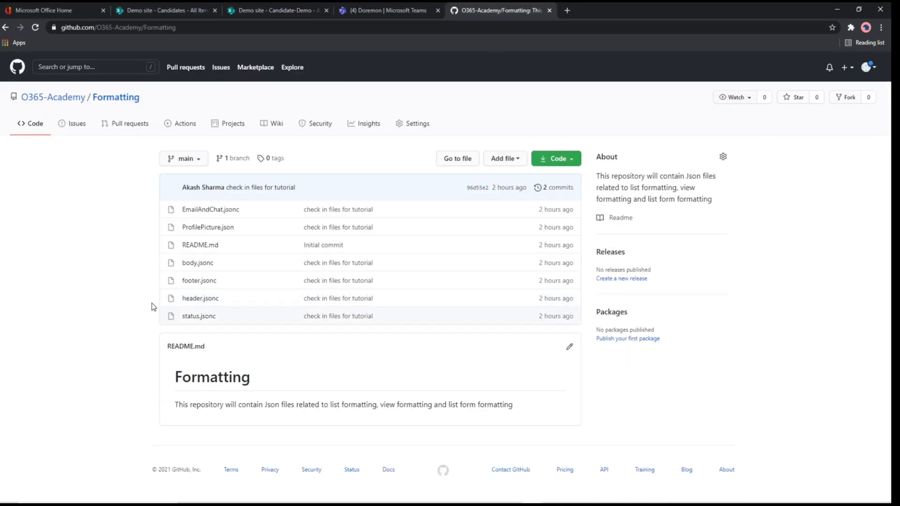
{"action": "left_click", "coordinate": [207, 227]}
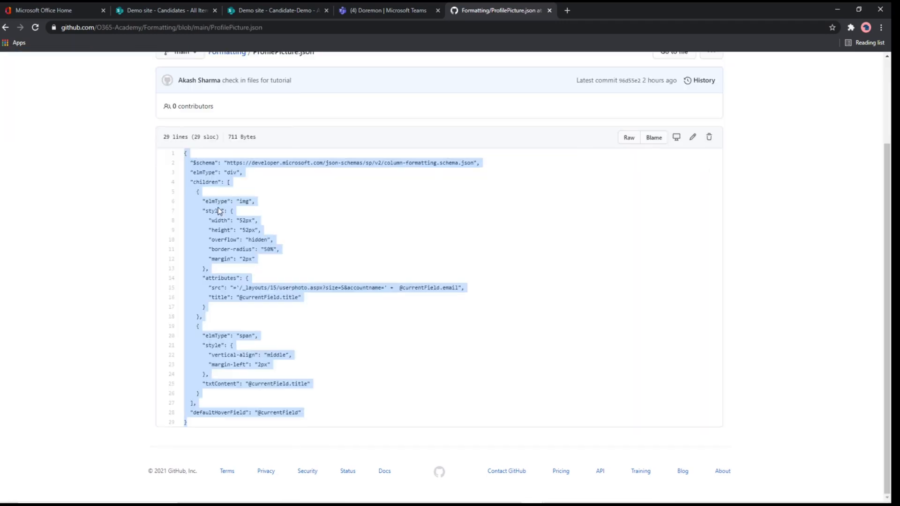
{"action": "right_click", "coordinate": [217, 208]}
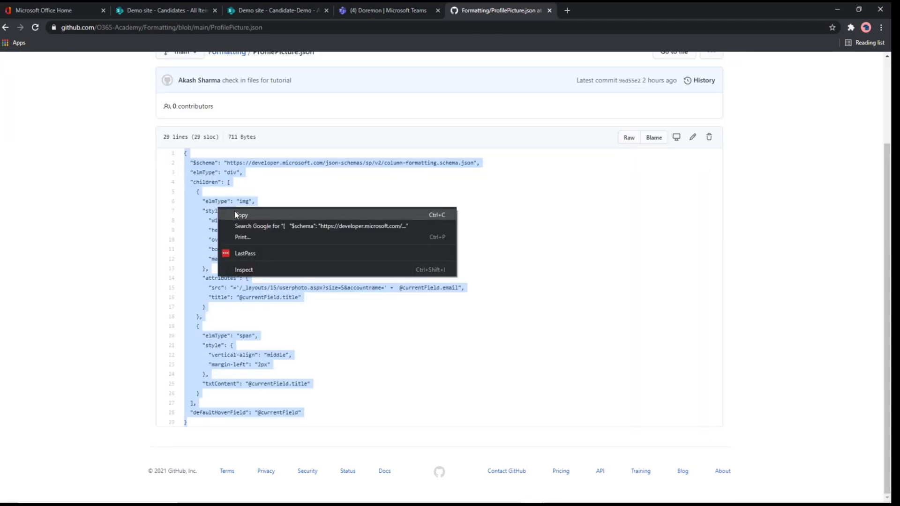
{"action": "left_click", "coordinate": [235, 214]}
Step: Back in SharePoint, replace the Profile Picture column's JSON with the copied code, preview it and save the formatting
{"action": "left_click", "coordinate": [280, 11]}
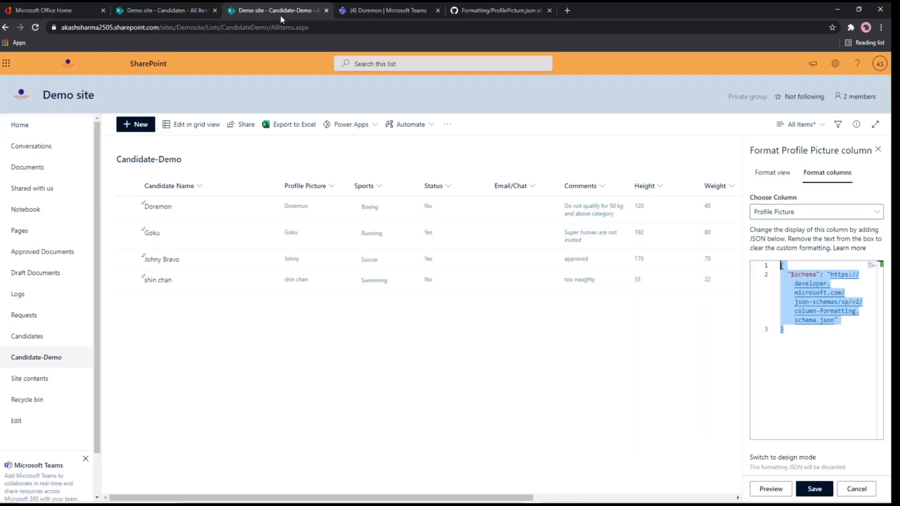
{"action": "left_click", "coordinate": [807, 348]}
{"action": "key", "text": "ctrl+a"}
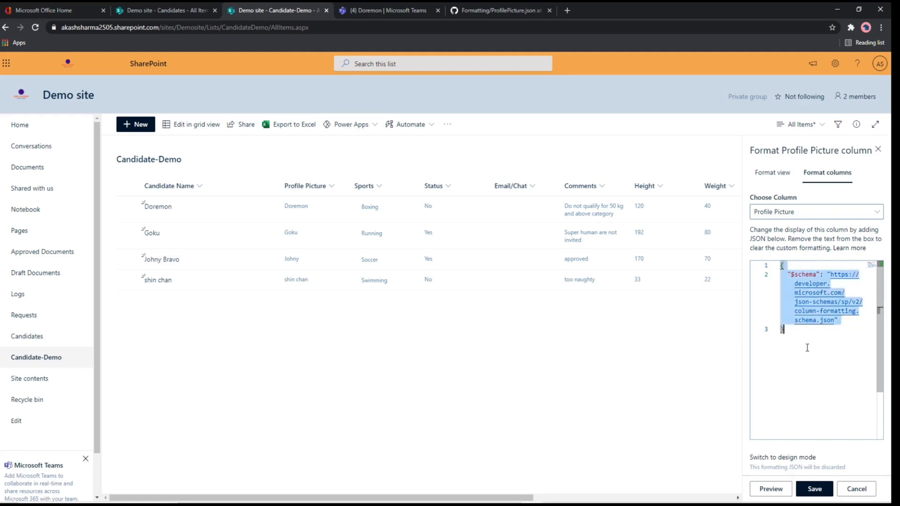
{"action": "key", "text": "ctrl+v"}
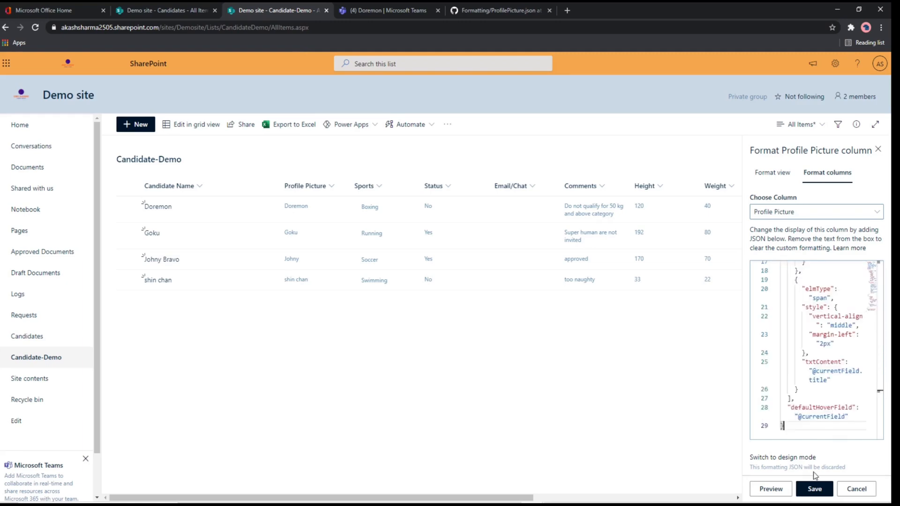
{"action": "left_click", "coordinate": [771, 489]}
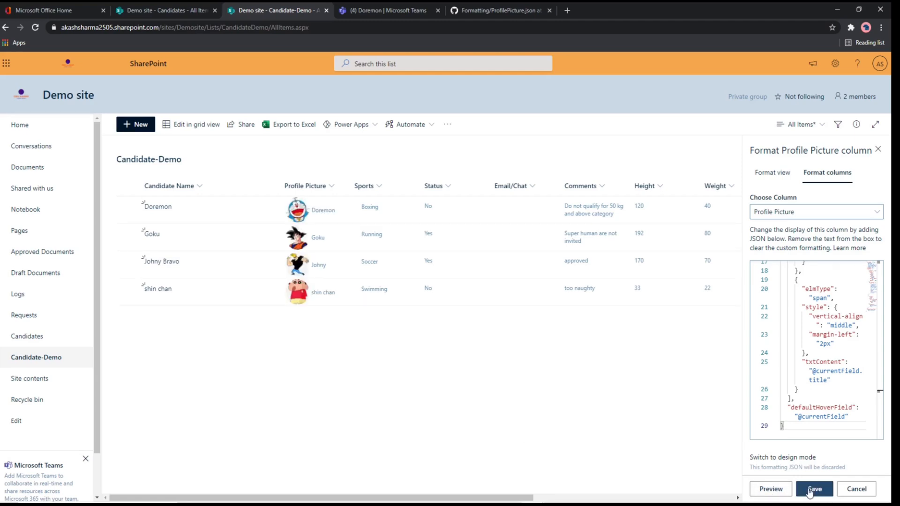
{"action": "left_click", "coordinate": [809, 490]}
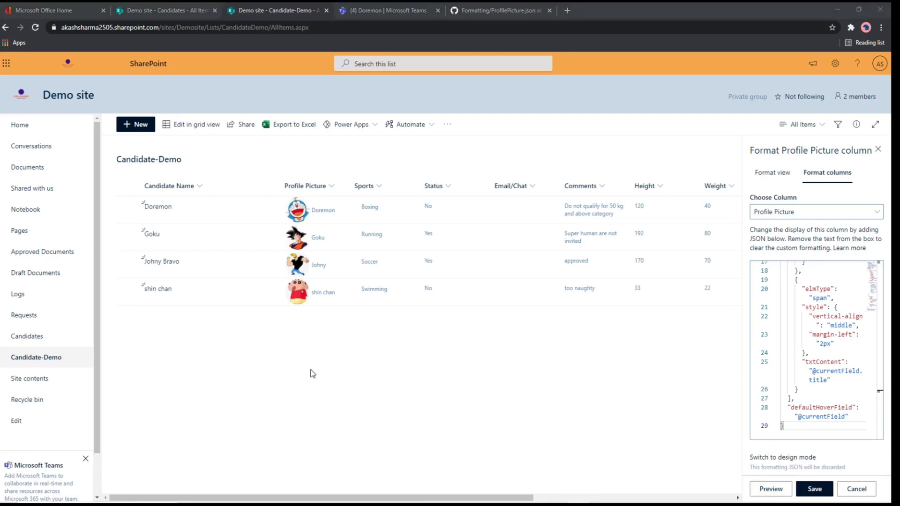
{"action": "mouse_move", "coordinate": [299, 214]}
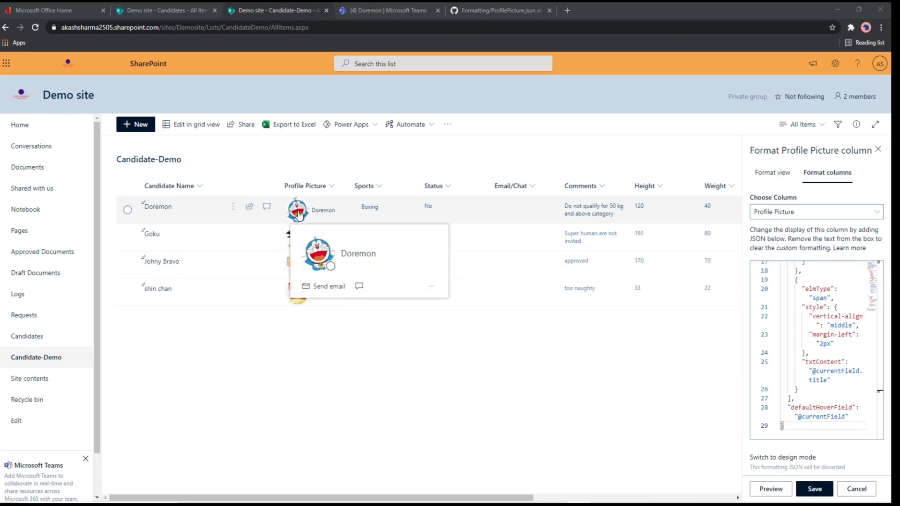
{"action": "mouse_move", "coordinate": [310, 255]}
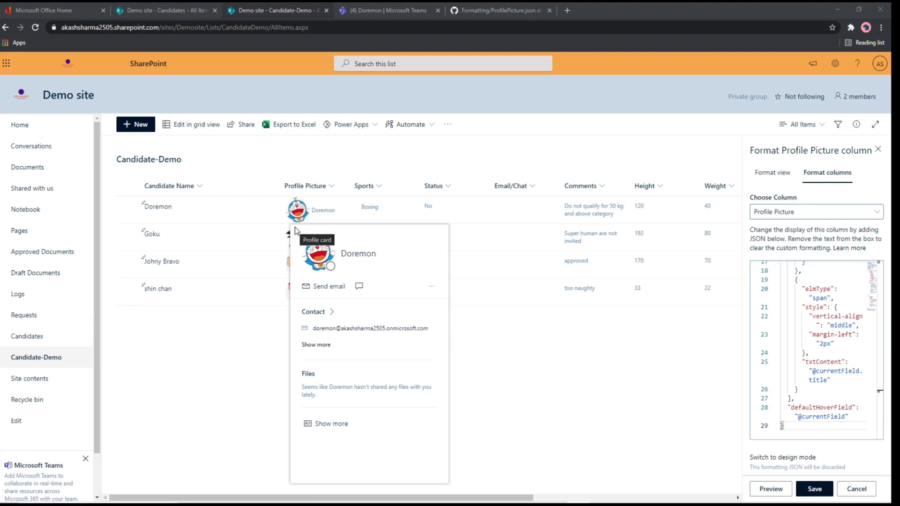
Step: Format the Status column with status.jsonc and the Email/Chat column with EmailAndChat.jsonc from the GitHub repository
{"action": "left_click", "coordinate": [480, 11]}
{"action": "left_click", "coordinate": [221, 123]}
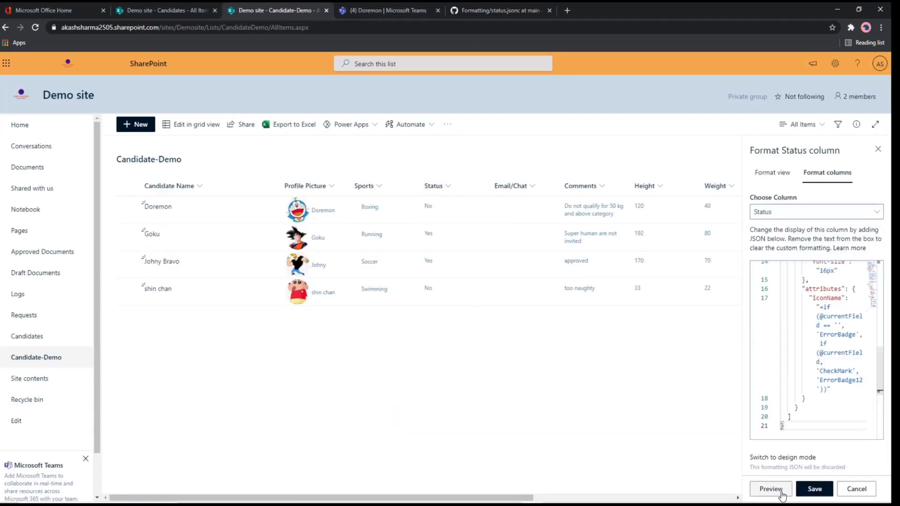
{"action": "left_click", "coordinate": [815, 489]}
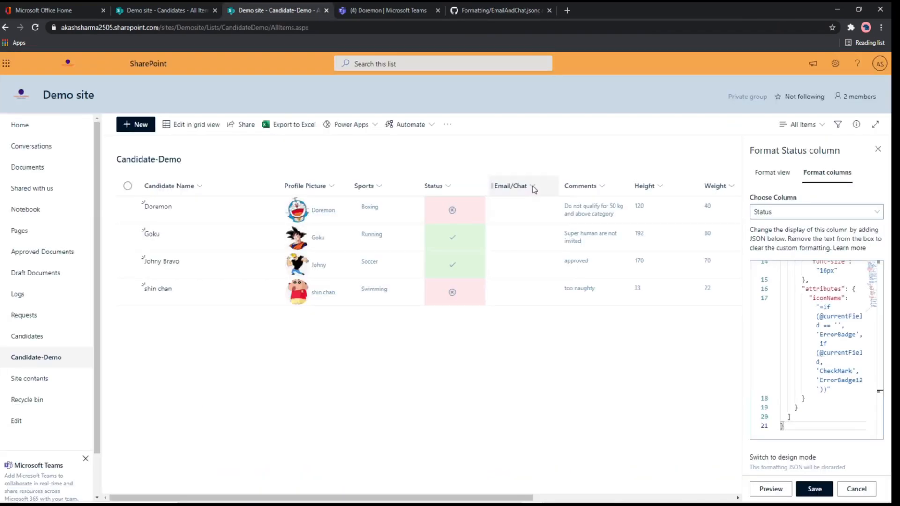
{"action": "left_click", "coordinate": [816, 211]}
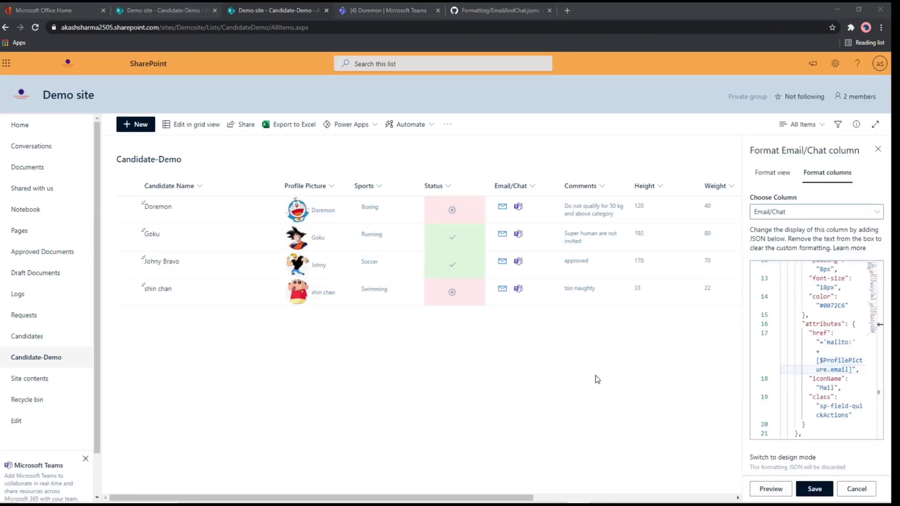
Step: Check the field reference used in the mailto link of EmailAndChat.jsonc on GitHub and return to the Candidate-Demo list
{"action": "left_click", "coordinate": [495, 8]}
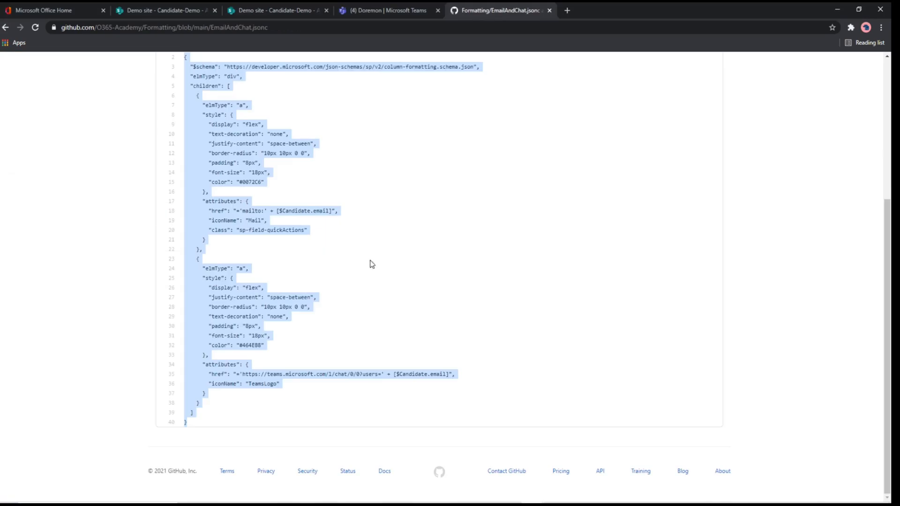
{"action": "left_click", "coordinate": [362, 305]}
{"action": "scroll", "coordinate": [361, 305], "scroll_direction": "up", "scroll_amount": 2}
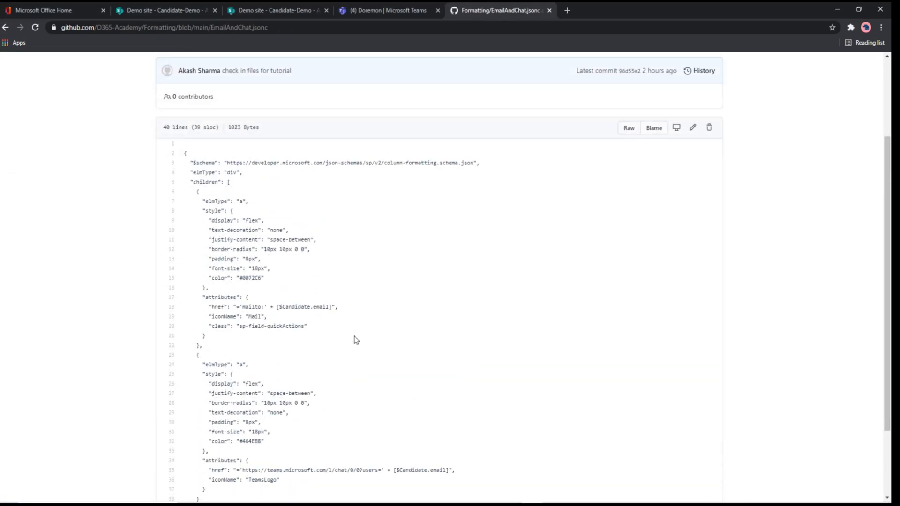
{"action": "double_click", "coordinate": [293, 308]}
{"action": "left_click", "coordinate": [275, 4]}
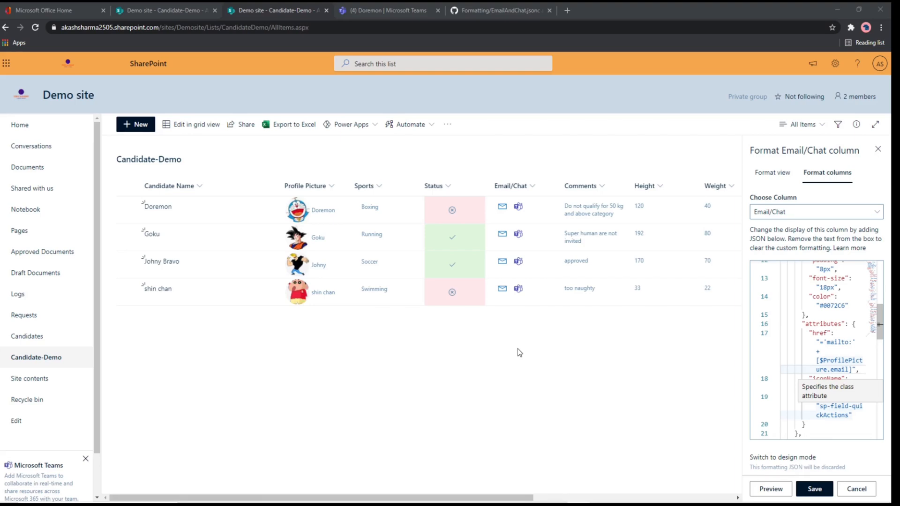
Step: Test the first candidate's mail link, close the mail window, and open the same candidate's Teams chat in the browser
{"action": "left_click", "coordinate": [503, 210]}
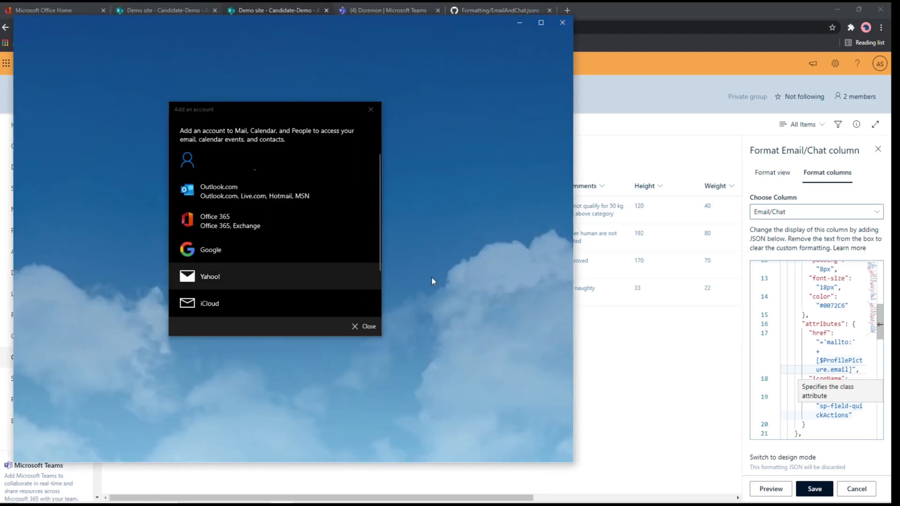
{"action": "left_click", "coordinate": [562, 22]}
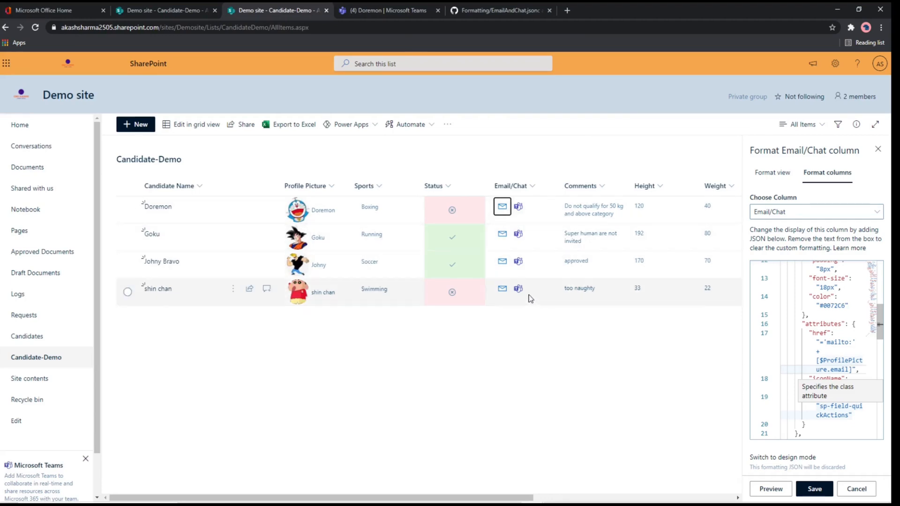
{"action": "left_click", "coordinate": [520, 208]}
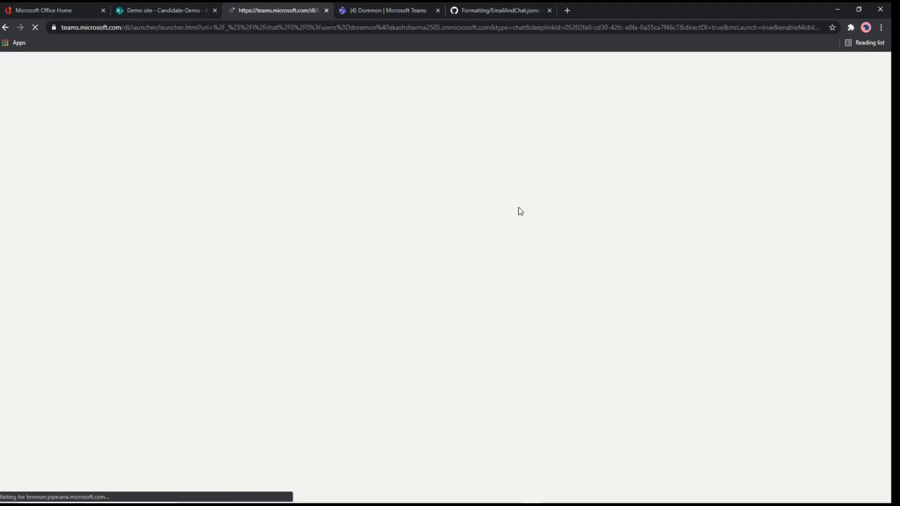
{"action": "left_click", "coordinate": [546, 109]}
{"action": "left_click", "coordinate": [479, 323]}
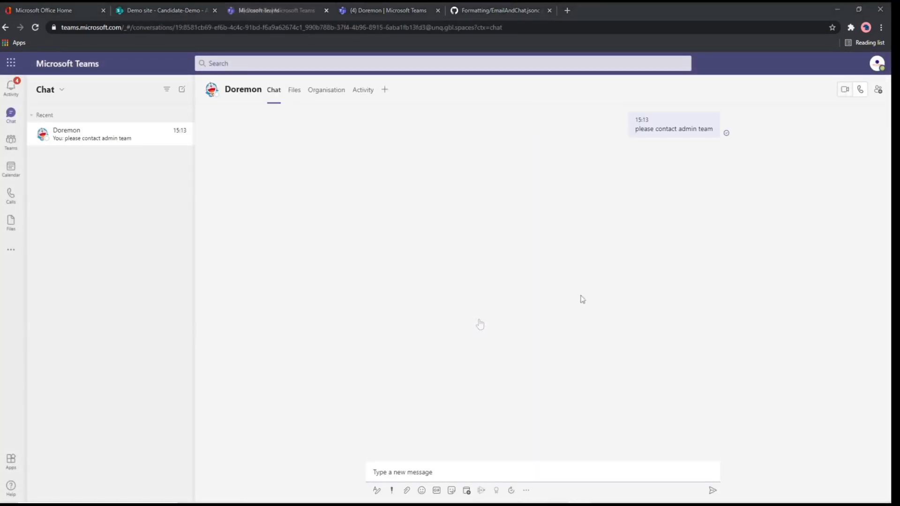
Step: Send the chat message "quick provide me your certificates" to the candidate in Microsoft Teams
{"action": "left_click", "coordinate": [429, 471]}
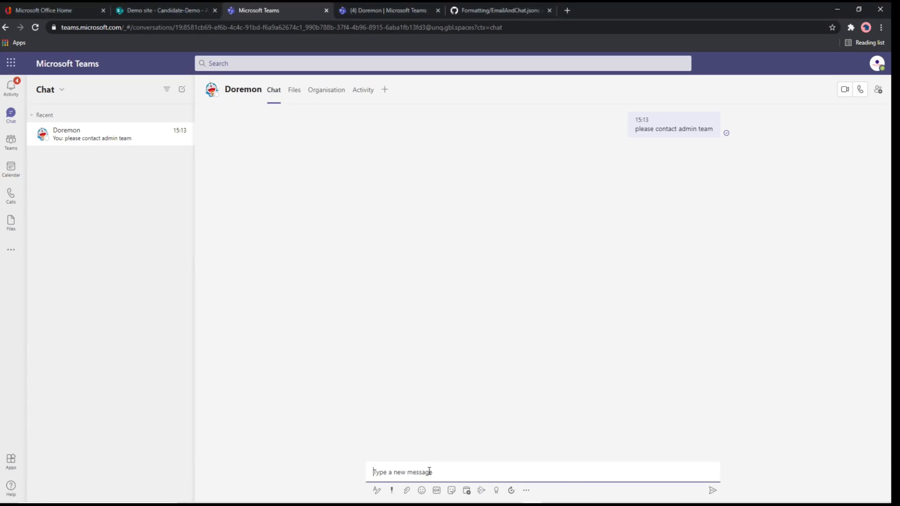
{"action": "type", "text": "quick provide me your certificates"}
{"action": "key", "text": "Return"}
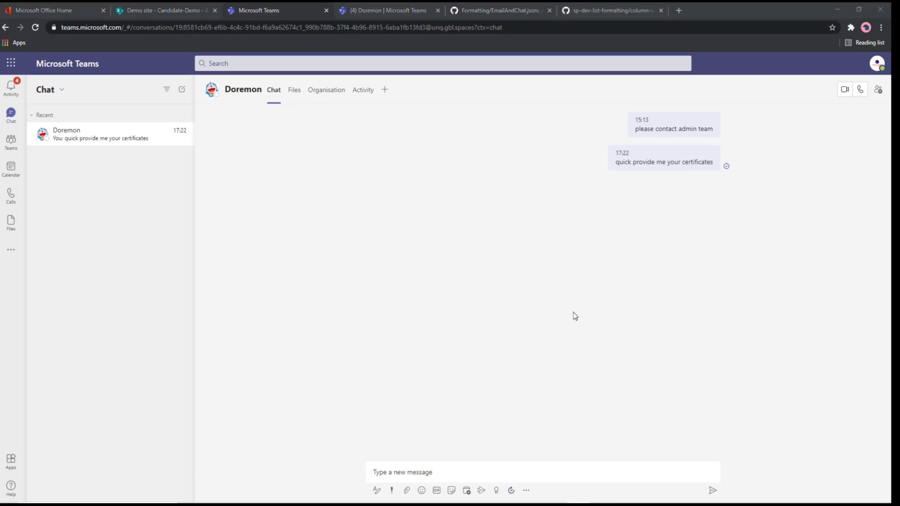
Step: Look through the column-samples folder of the pnp sp-dev-list-formatting repository on GitHub
{"action": "left_click", "coordinate": [602, 9]}
{"action": "scroll", "coordinate": [517, 311], "scroll_direction": "down", "scroll_amount": 4}
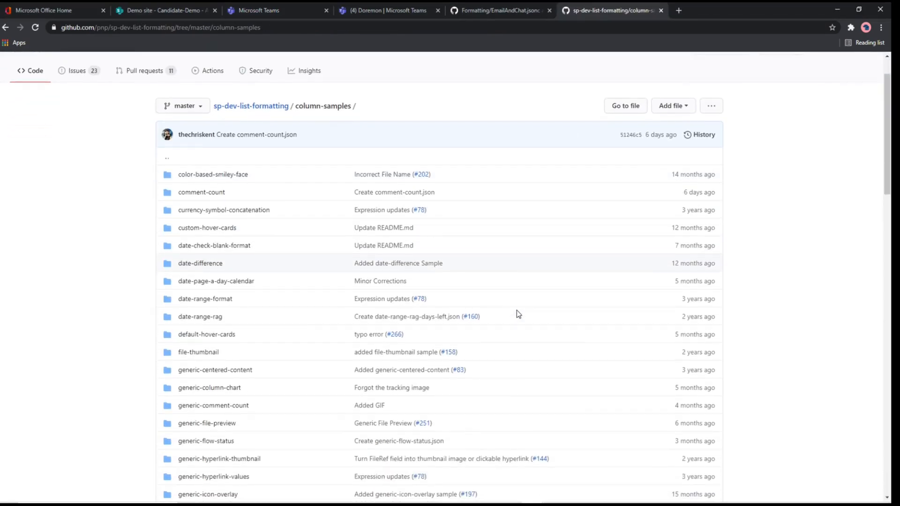
{"action": "scroll", "coordinate": [516, 311], "scroll_direction": "down", "scroll_amount": 2}
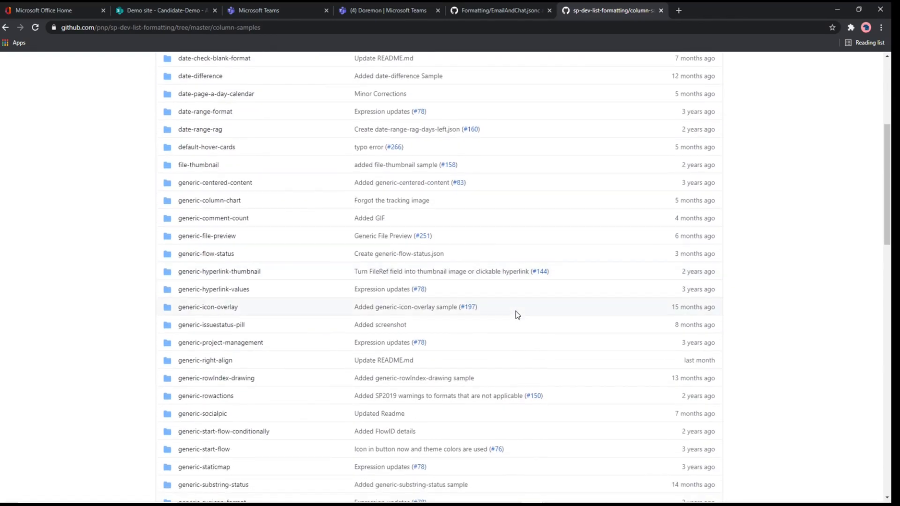
{"action": "scroll", "coordinate": [515, 311], "scroll_direction": "down", "scroll_amount": 3}
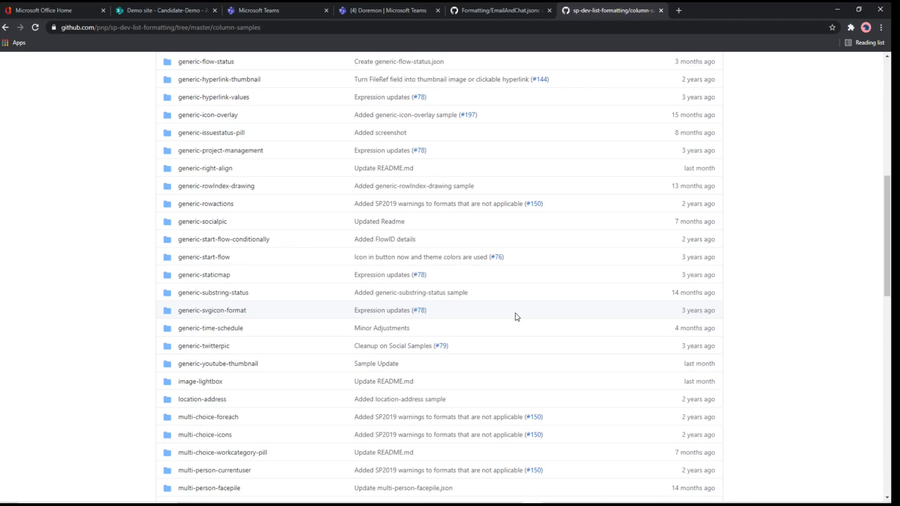
Step: Return to the Candidate-Demo list, open the first candidate's item and look through its form fields
{"action": "left_click", "coordinate": [179, 12]}
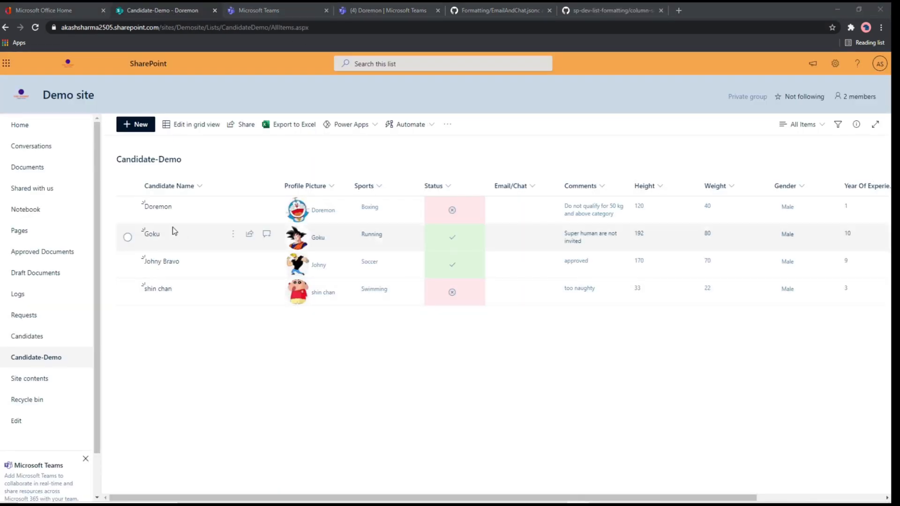
{"action": "left_click", "coordinate": [159, 210]}
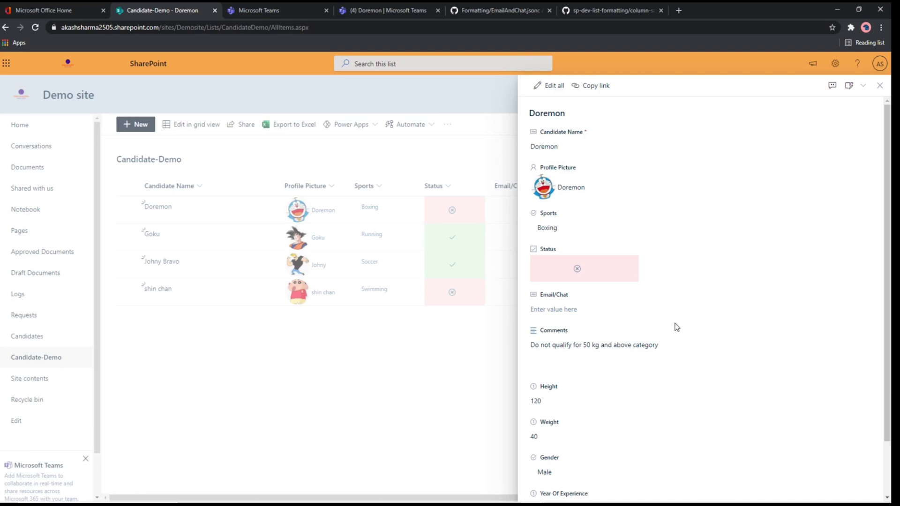
{"action": "scroll", "coordinate": [676, 327], "scroll_direction": "down", "scroll_amount": 2}
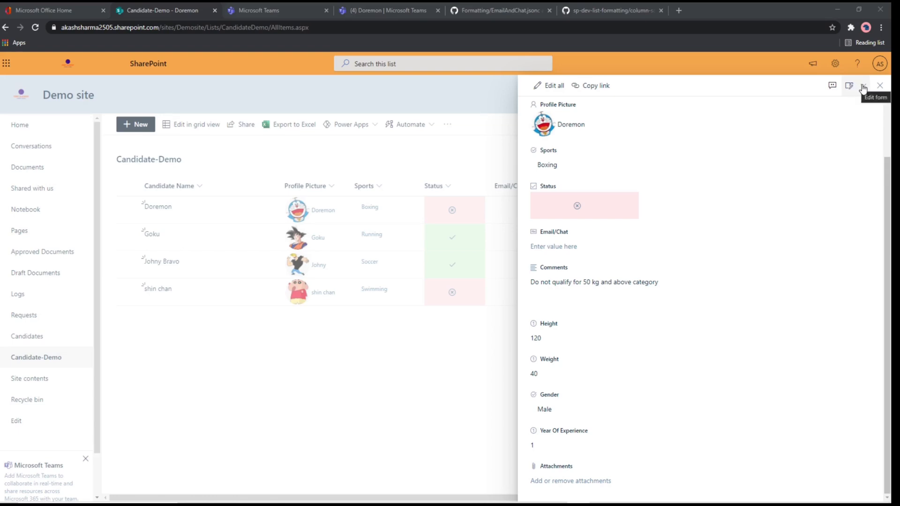
Step: Open the layout configuration of the item form and choose Header as the part to format
{"action": "left_click", "coordinate": [862, 87]}
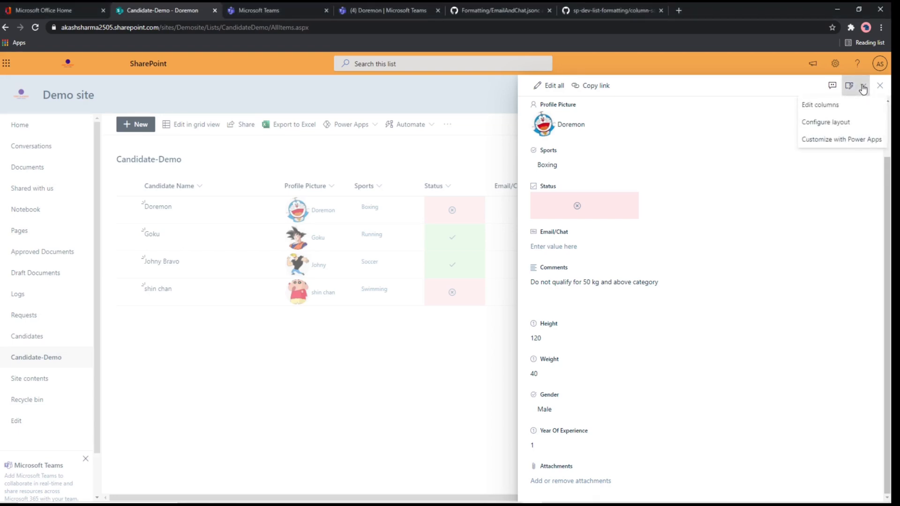
{"action": "left_click", "coordinate": [837, 123]}
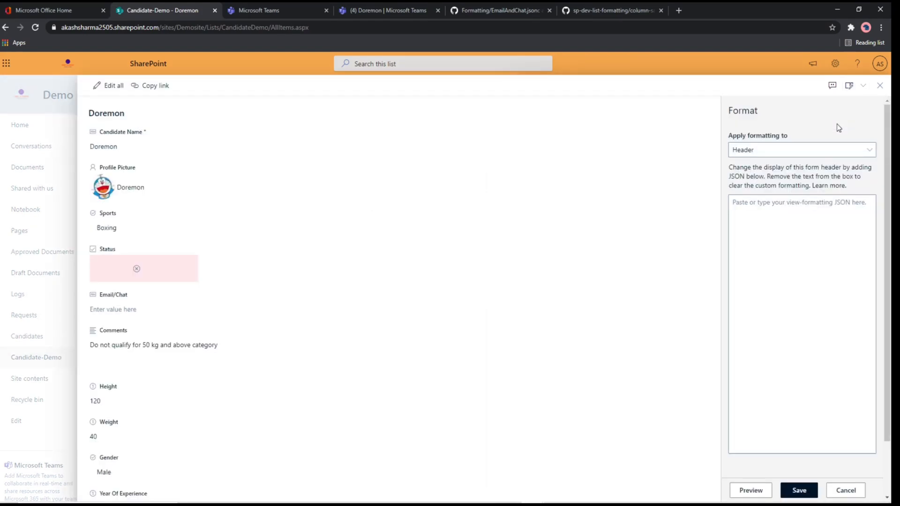
{"action": "left_click", "coordinate": [870, 150]}
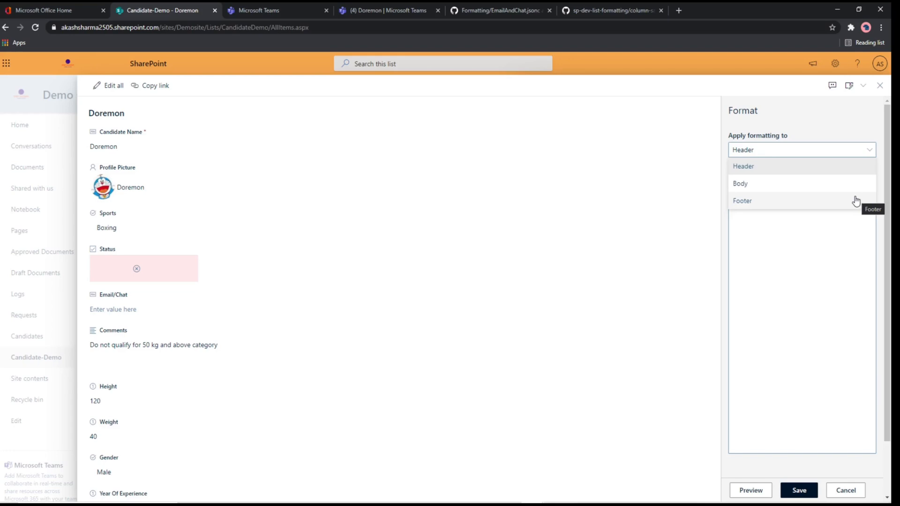
{"action": "left_click", "coordinate": [823, 167]}
{"action": "left_click", "coordinate": [813, 269]}
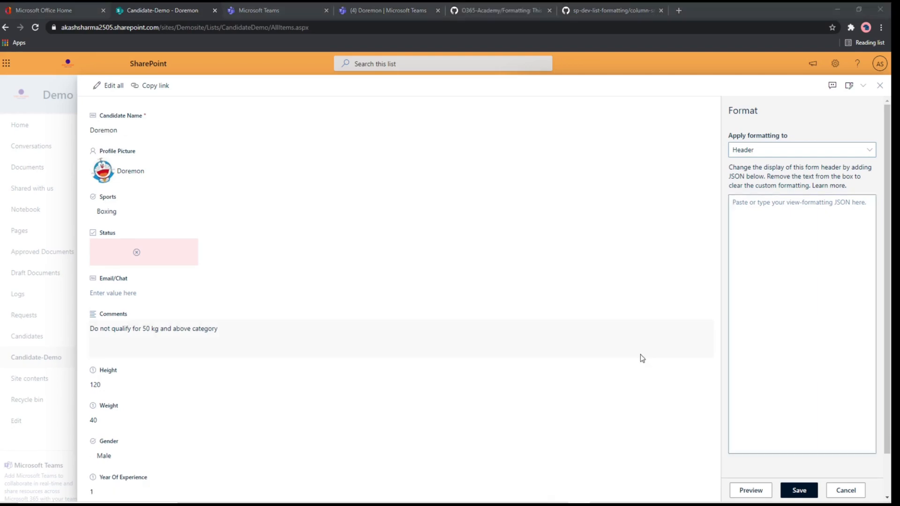
Step: Copy the whole JSON code of header.jsonc from the O365-Academy Formatting repository on GitHub
{"action": "left_click", "coordinate": [499, 9]}
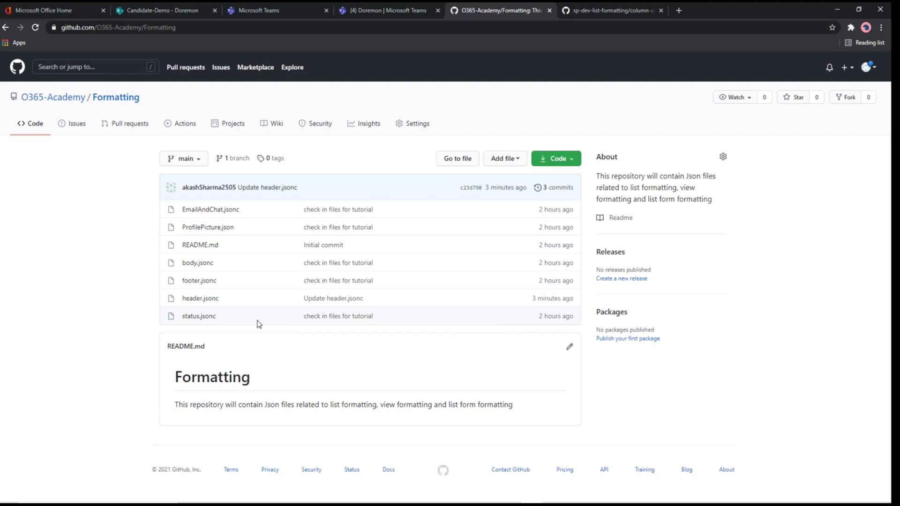
{"action": "left_click", "coordinate": [199, 298]}
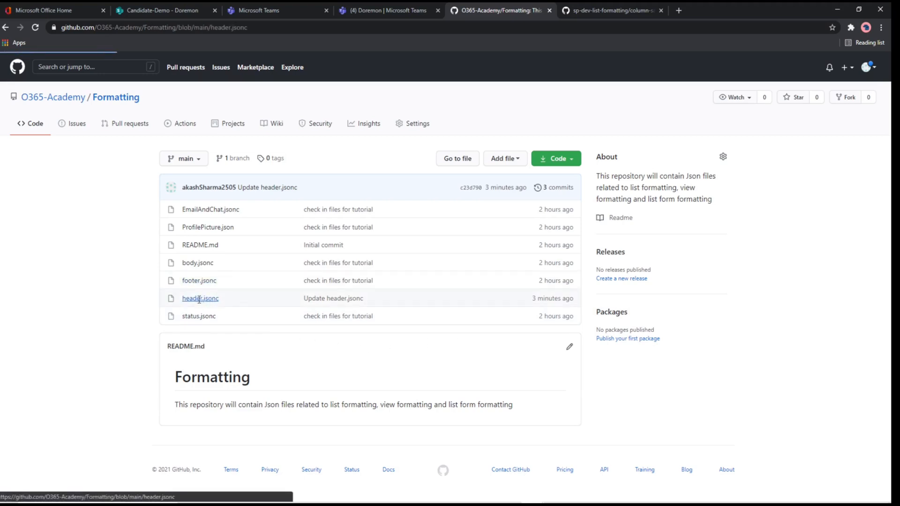
{"action": "scroll", "coordinate": [198, 299], "scroll_direction": "down", "scroll_amount": 2}
{"action": "left_click_drag", "start_coordinate": [183, 165], "coordinate": [209, 425]}
{"action": "scroll", "coordinate": [247, 283], "scroll_direction": "down", "scroll_amount": 2}
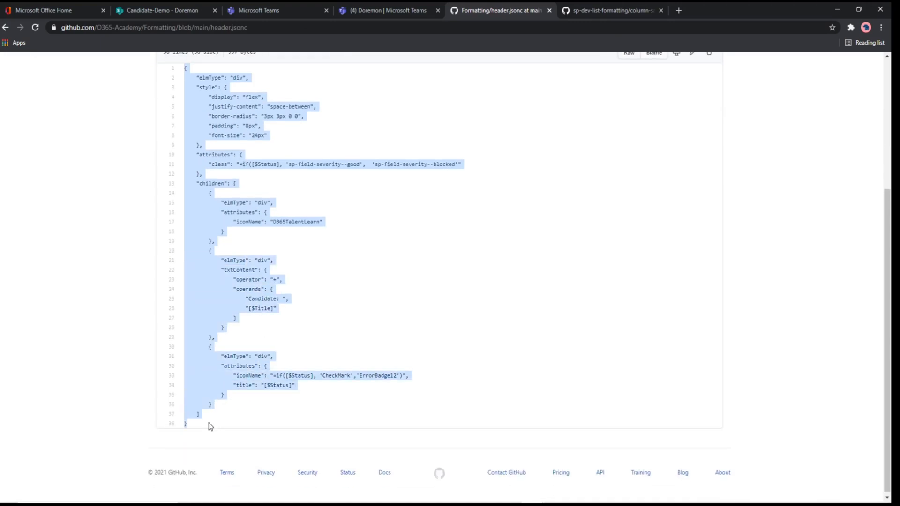
Step: Return to the Candidate-Demo form, paste the header.jsonc code as the header formatting and preview it
{"action": "left_click", "coordinate": [172, 12]}
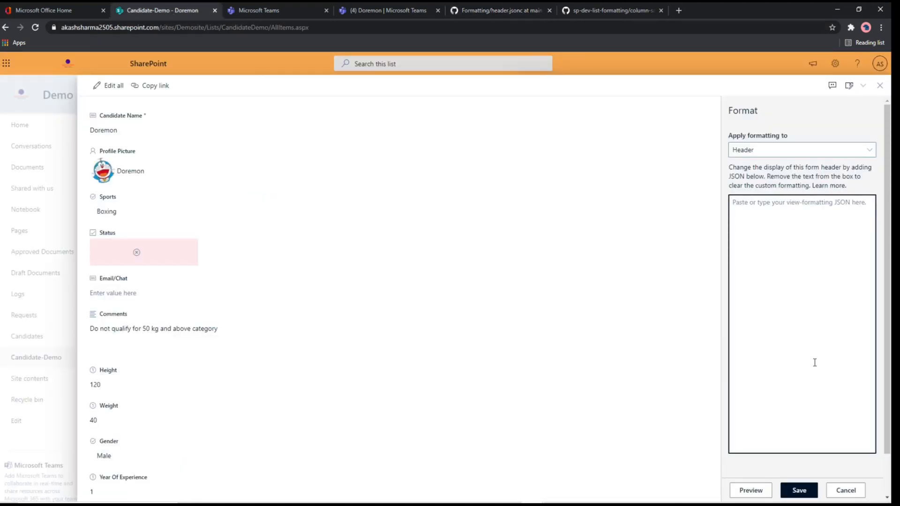
{"action": "key", "text": "ctrl+v"}
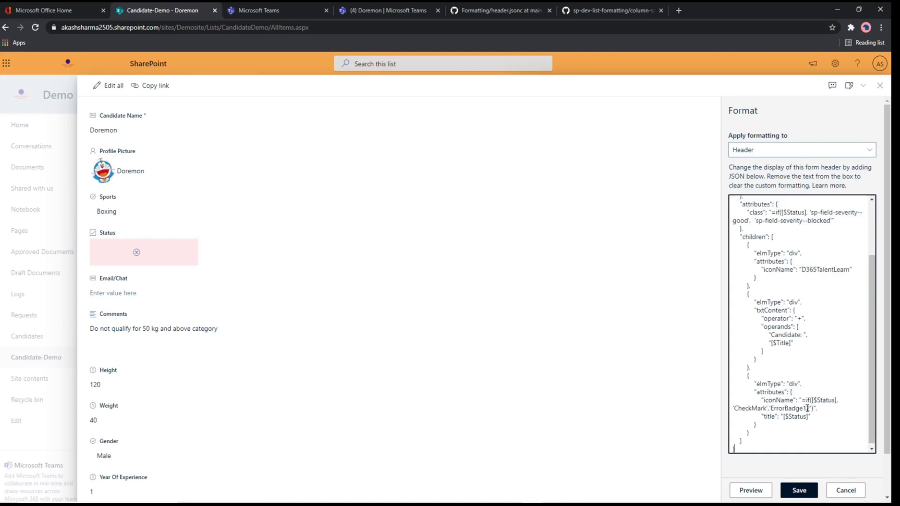
{"action": "left_click", "coordinate": [749, 492]}
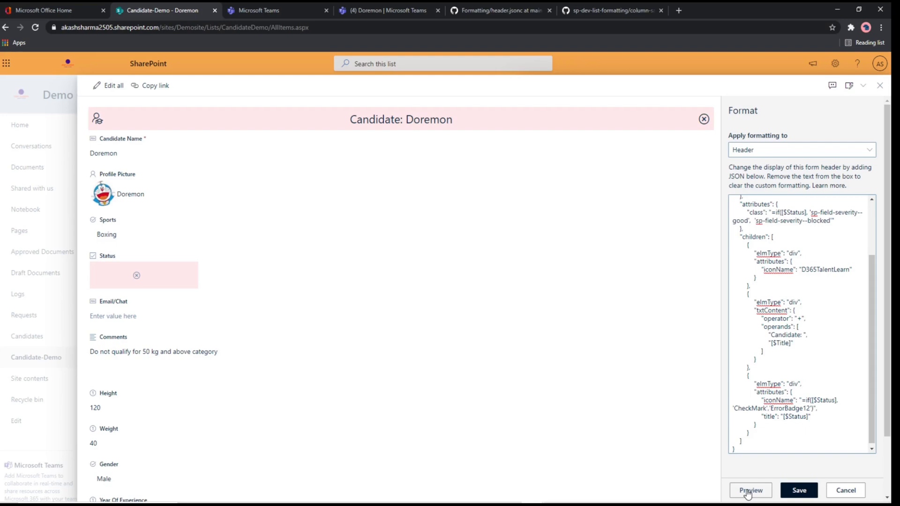
{"action": "left_click", "coordinate": [748, 490]}
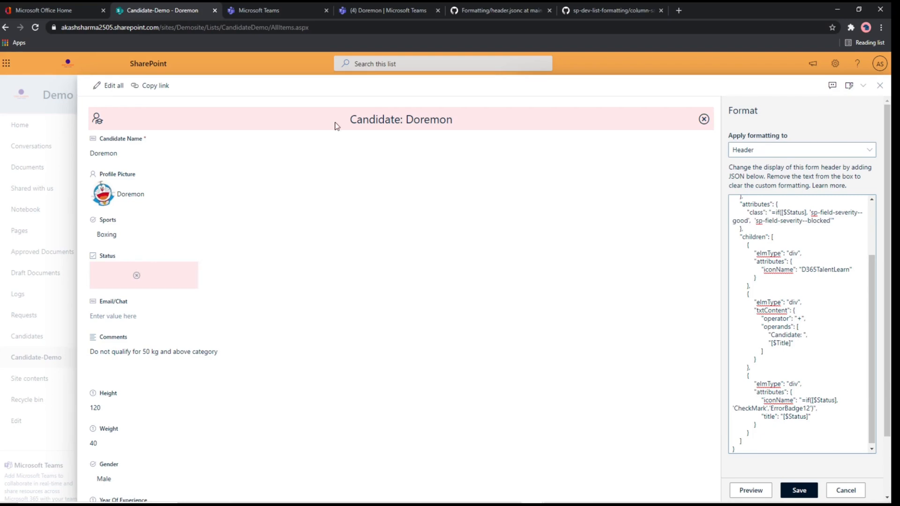
Step: Examine the class expression in the header JSON that picks the good or blocked severity style from the Status field
{"action": "scroll", "coordinate": [802, 323], "scroll_direction": "up", "scroll_amount": 3}
{"action": "left_click_drag", "start_coordinate": [746, 284], "coordinate": [841, 295]}
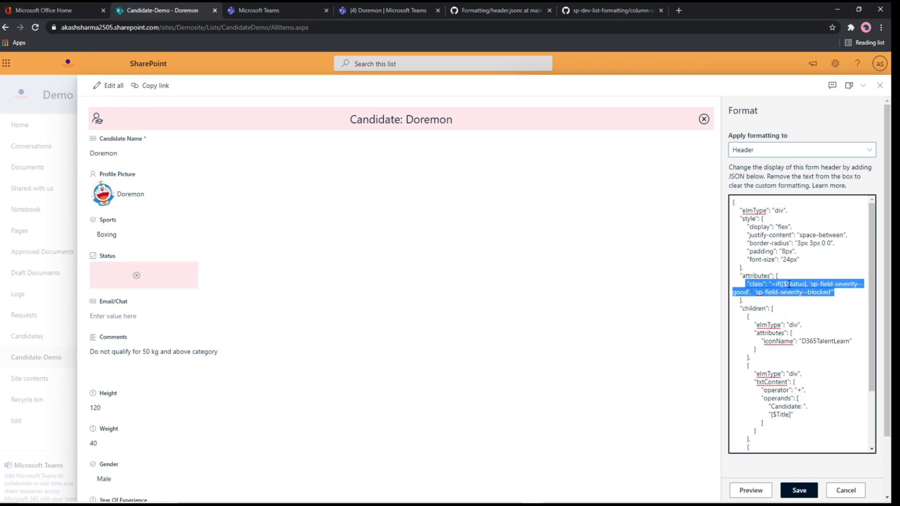
{"action": "mouse_move", "coordinate": [787, 284]}
{"action": "left_mouse_down"}
{"action": "mouse_move", "coordinate": [803, 288]}
{"action": "mouse_move", "coordinate": [784, 290]}
{"action": "left_mouse_up"}
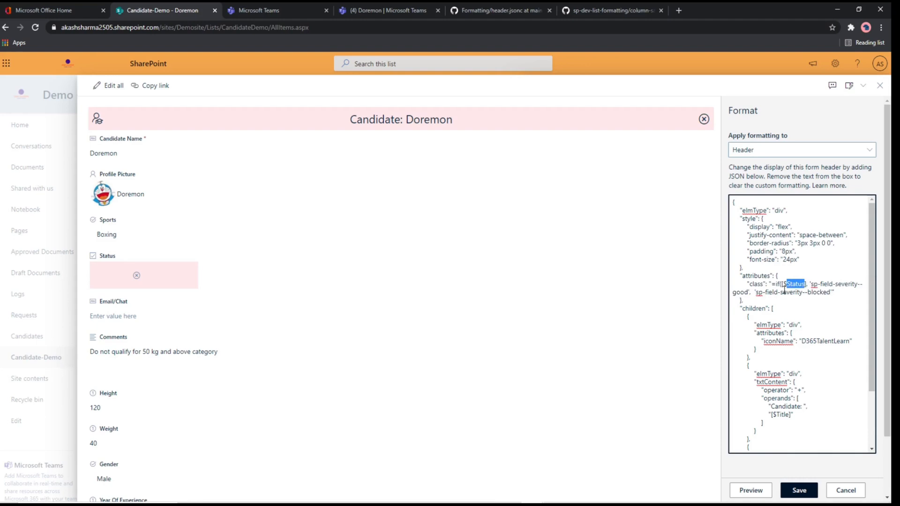
{"action": "left_click", "coordinate": [755, 284]}
{"action": "left_click_drag", "start_coordinate": [810, 284], "coordinate": [812, 292]}
{"action": "left_click", "coordinate": [763, 287]}
{"action": "left_click_drag", "start_coordinate": [758, 292], "coordinate": [824, 292]}
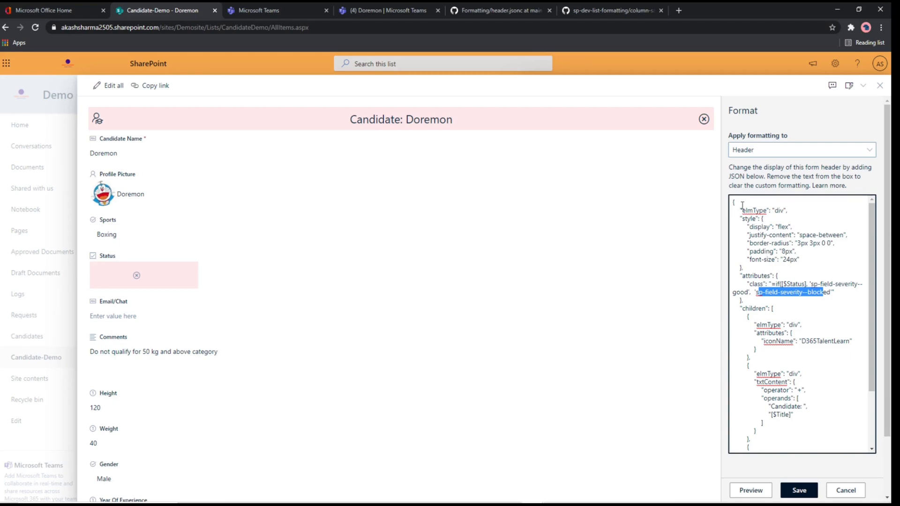
Step: Examine the elmType, style and attributes entries of the header JSON
{"action": "left_click_drag", "start_coordinate": [742, 205], "coordinate": [803, 270]}
{"action": "left_click", "coordinate": [804, 269]}
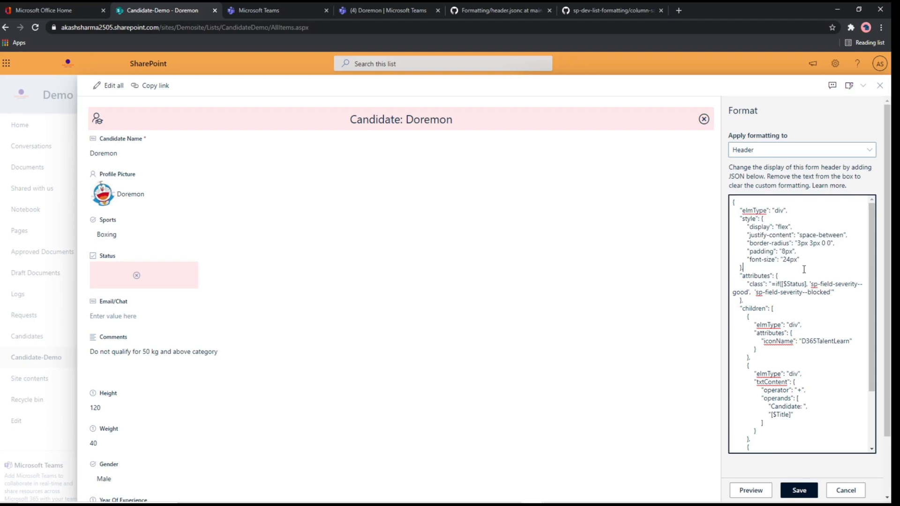
{"action": "double_click", "coordinate": [758, 211]}
{"action": "double_click", "coordinate": [779, 211]}
{"action": "left_click", "coordinate": [753, 225]}
{"action": "double_click", "coordinate": [744, 219]}
{"action": "left_click_drag", "start_coordinate": [747, 227], "coordinate": [789, 251]}
{"action": "left_click_drag", "start_coordinate": [744, 276], "coordinate": [764, 284]}
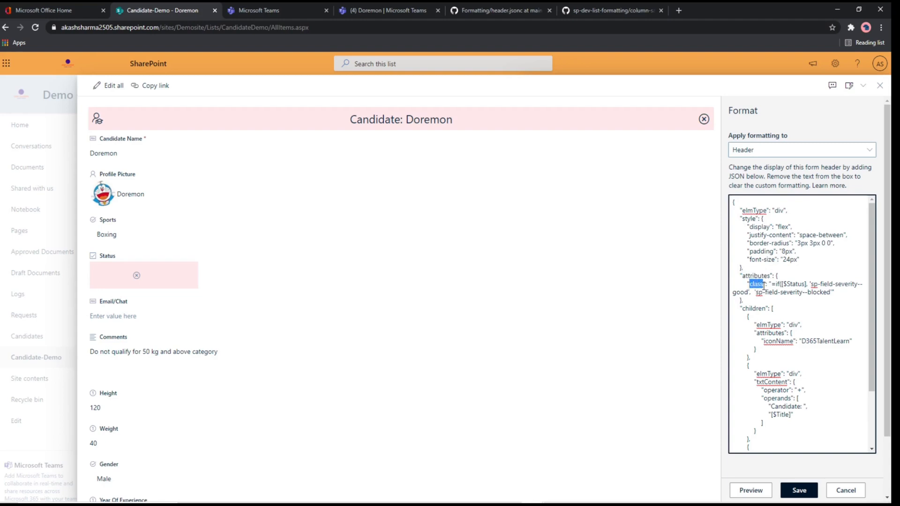
{"action": "double_click", "coordinate": [793, 284]}
{"action": "scroll", "coordinate": [818, 308], "scroll_direction": "down", "scroll_amount": 2}
Step: Review the children elements of the header JSON and save the header formatting
{"action": "left_click_drag", "start_coordinate": [769, 235], "coordinate": [775, 270]}
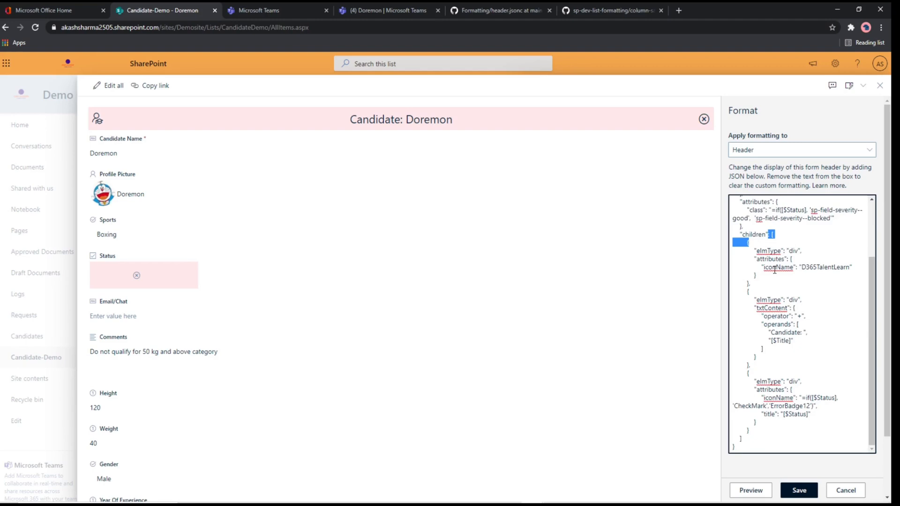
{"action": "left_click_drag", "start_coordinate": [755, 252], "coordinate": [796, 424]}
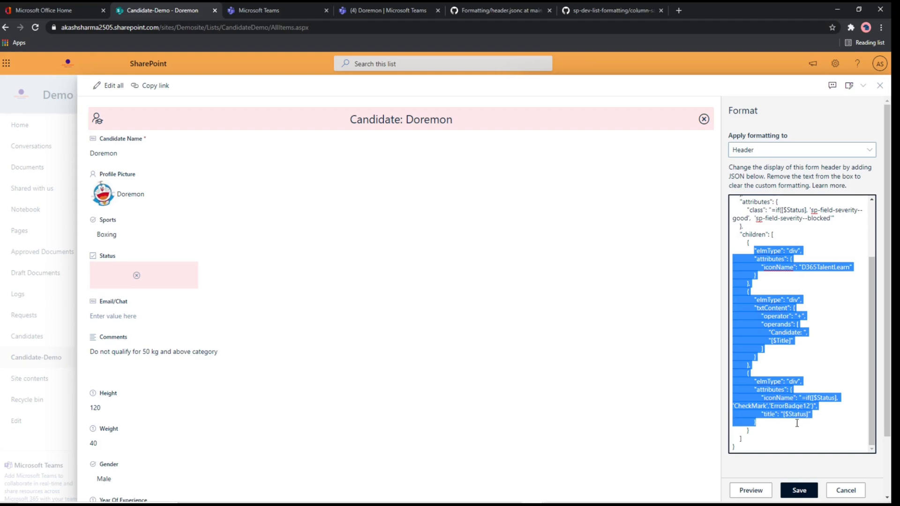
{"action": "left_click", "coordinate": [817, 358]}
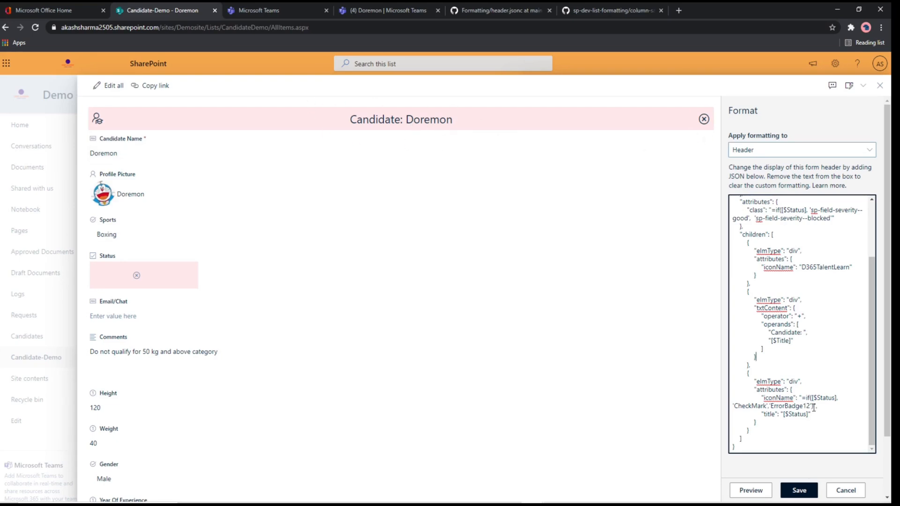
{"action": "left_click", "coordinate": [799, 490]}
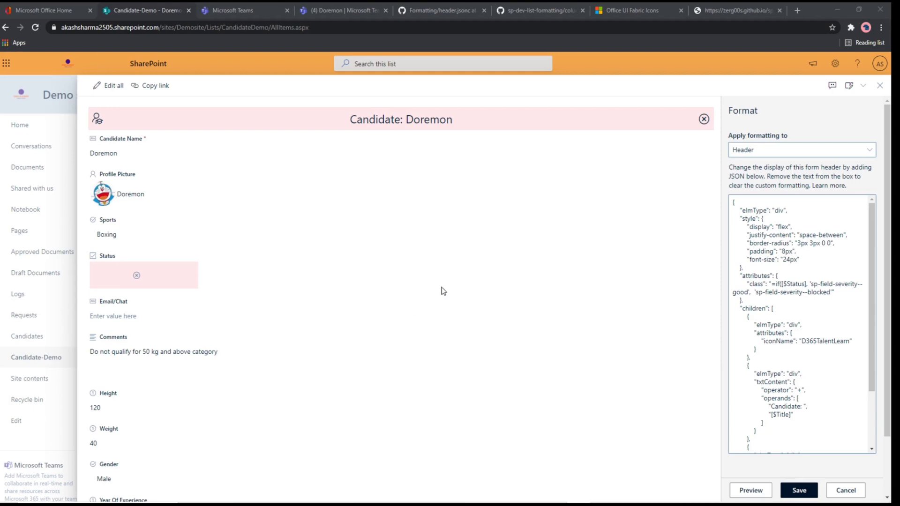
Step: Check the icon names offered on the Office UI Fabric Icons site for use in the JSON
{"action": "left_click", "coordinate": [639, 10]}
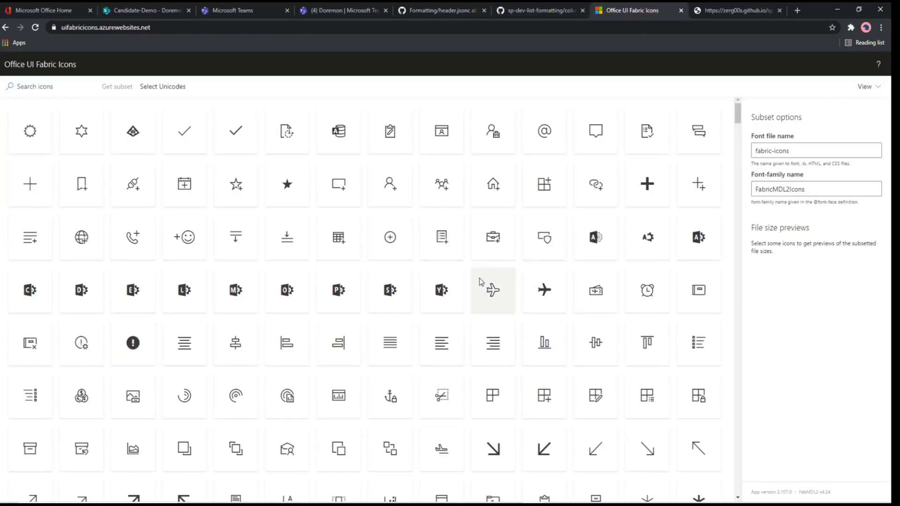
{"action": "left_click", "coordinate": [166, 27]}
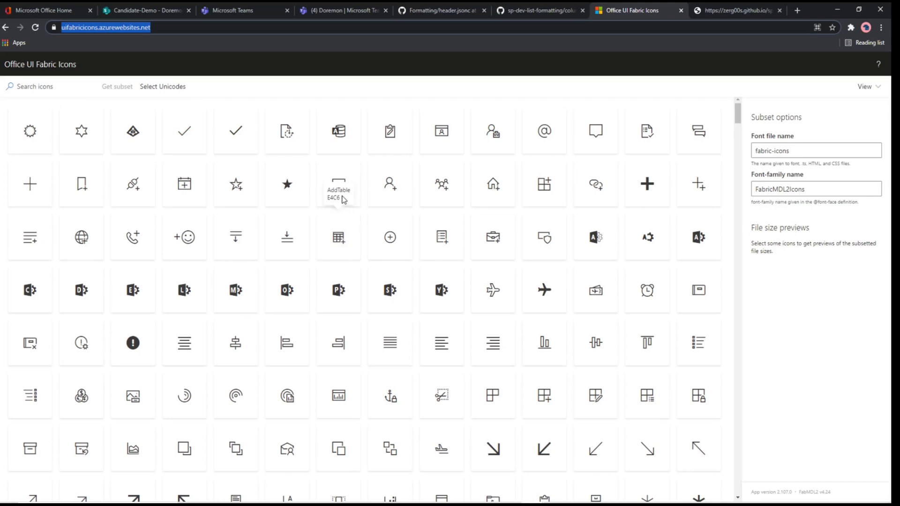
{"action": "left_click_drag", "start_coordinate": [347, 191], "coordinate": [336, 190]}
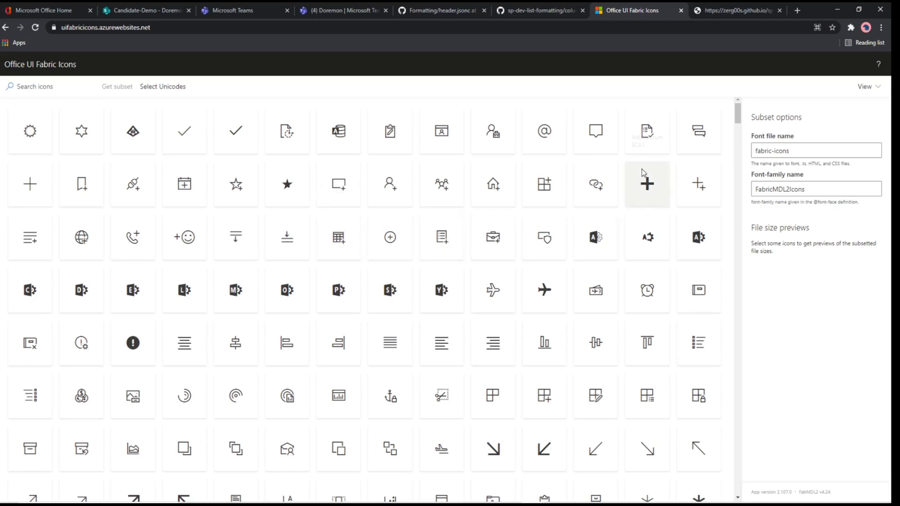
Step: Look through the background color classes on the Reusable SharePoint Online Classes for Modern UI page
{"action": "left_click", "coordinate": [734, 14]}
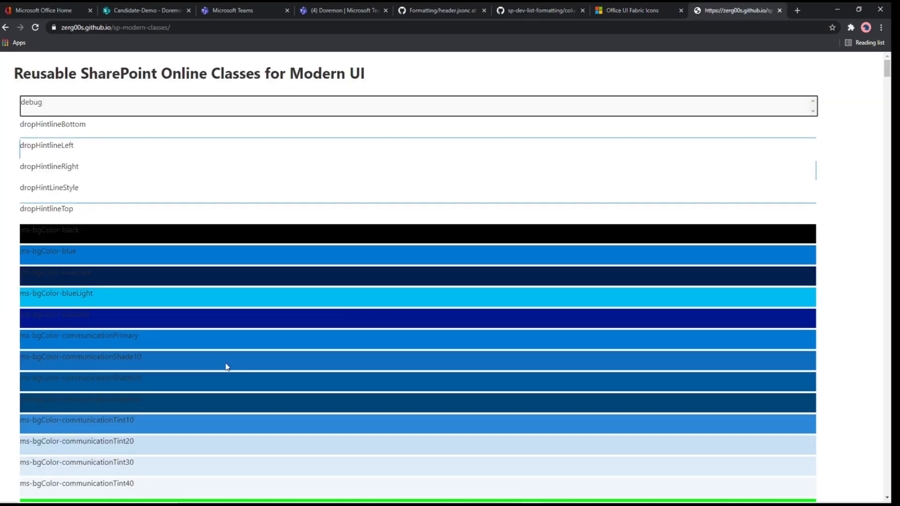
{"action": "scroll", "coordinate": [221, 365], "scroll_direction": "down", "scroll_amount": 1}
{"action": "scroll", "coordinate": [221, 367], "scroll_direction": "down", "scroll_amount": 3}
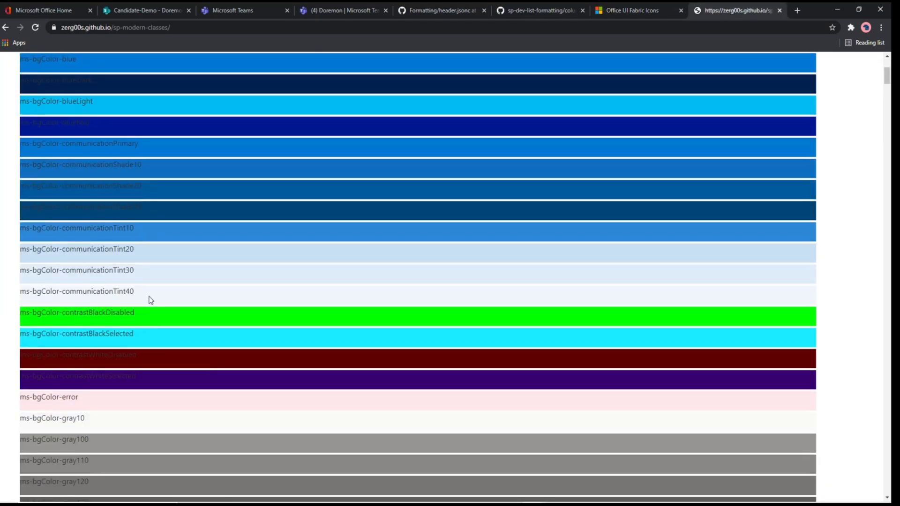
{"action": "left_click_drag", "start_coordinate": [146, 294], "coordinate": [52, 298]}
{"action": "scroll", "coordinate": [130, 325], "scroll_direction": "down", "scroll_amount": 2}
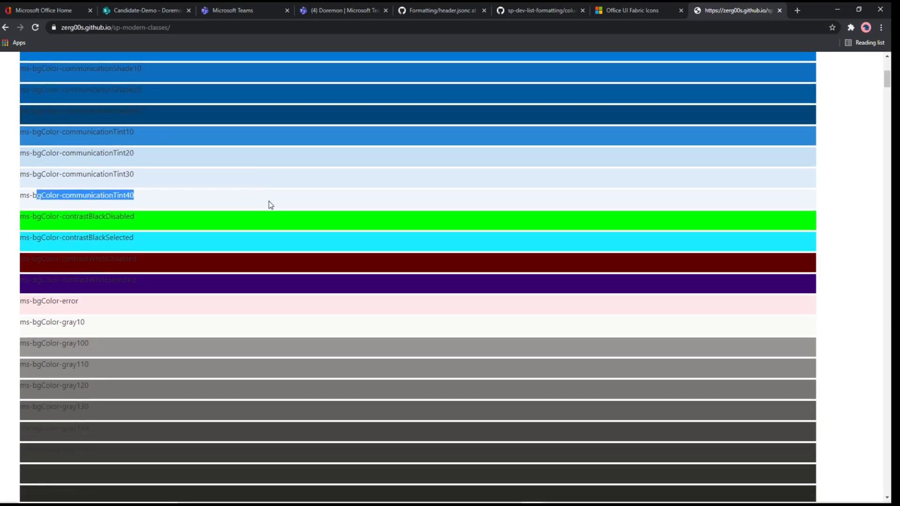
{"action": "scroll", "coordinate": [270, 204], "scroll_direction": "down", "scroll_amount": 8}
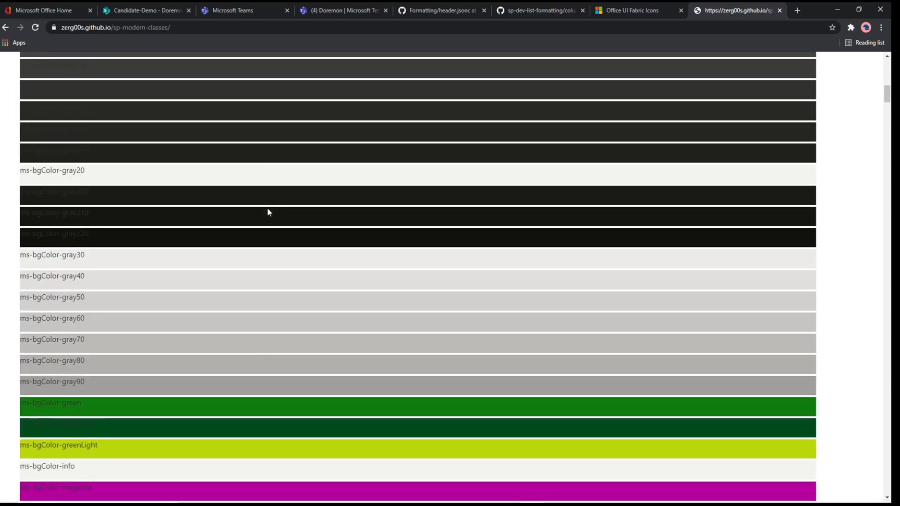
Step: Return to the Candidate-Demo form and choose Body as the part to format
{"action": "left_click", "coordinate": [151, 14]}
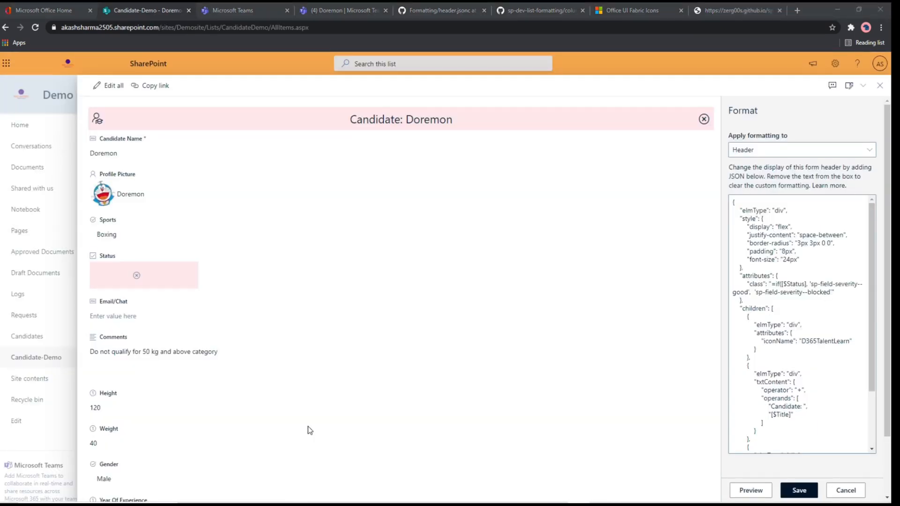
{"action": "left_click", "coordinate": [813, 151]}
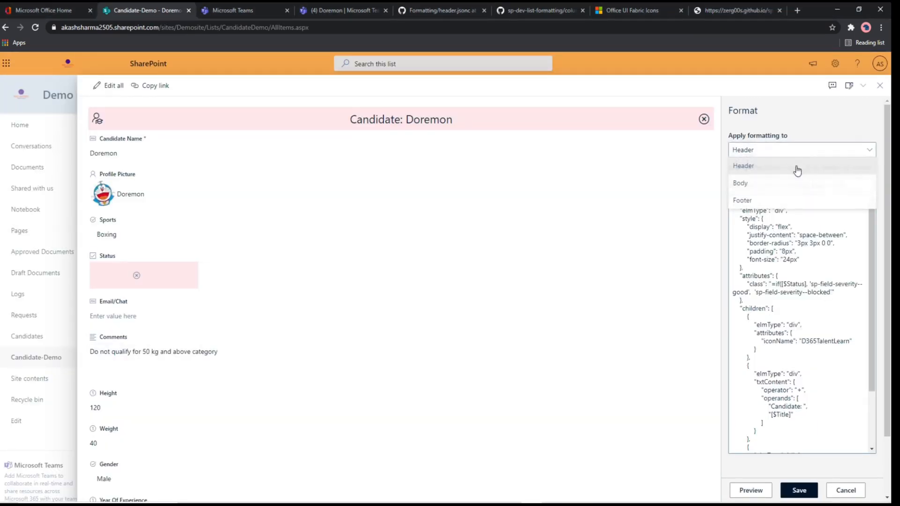
{"action": "left_click", "coordinate": [766, 188]}
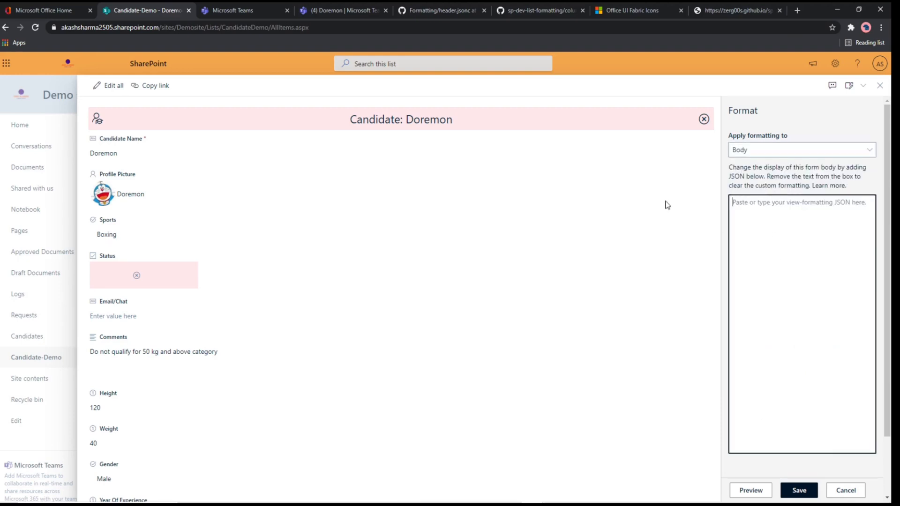
Step: Copy the whole JSON code of body.jsonc from the Formatting repository on GitHub
{"action": "left_click", "coordinate": [429, 11]}
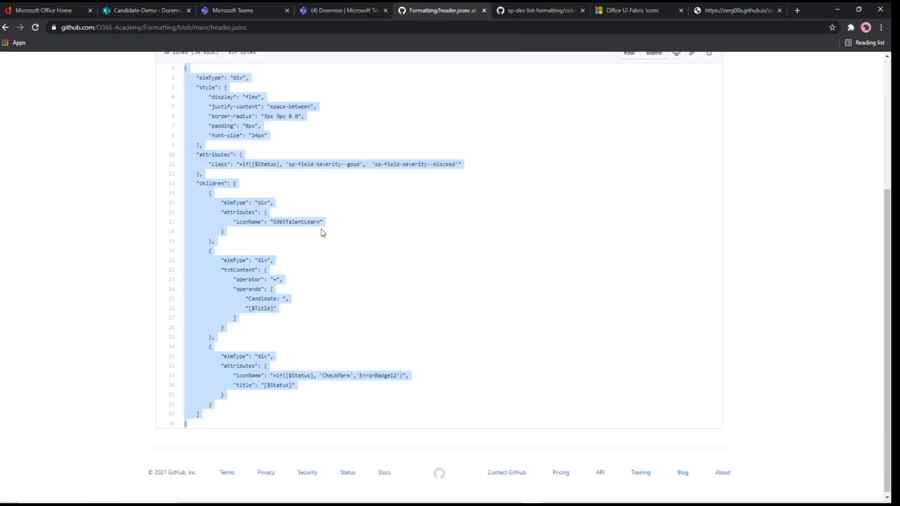
{"action": "key", "text": "alt+Left"}
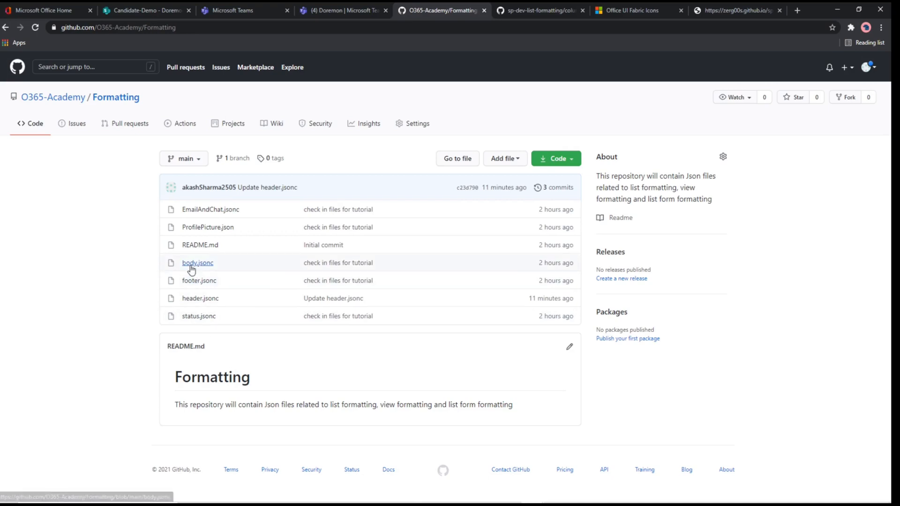
{"action": "left_click", "coordinate": [190, 265]}
{"action": "scroll", "coordinate": [258, 322], "scroll_direction": "down", "scroll_amount": 2}
{"action": "left_click_drag", "start_coordinate": [185, 255], "coordinate": [221, 422]}
{"action": "key", "text": "ctrl+c"}
{"action": "right_click", "coordinate": [210, 334]}
{"action": "left_click", "coordinate": [231, 342]}
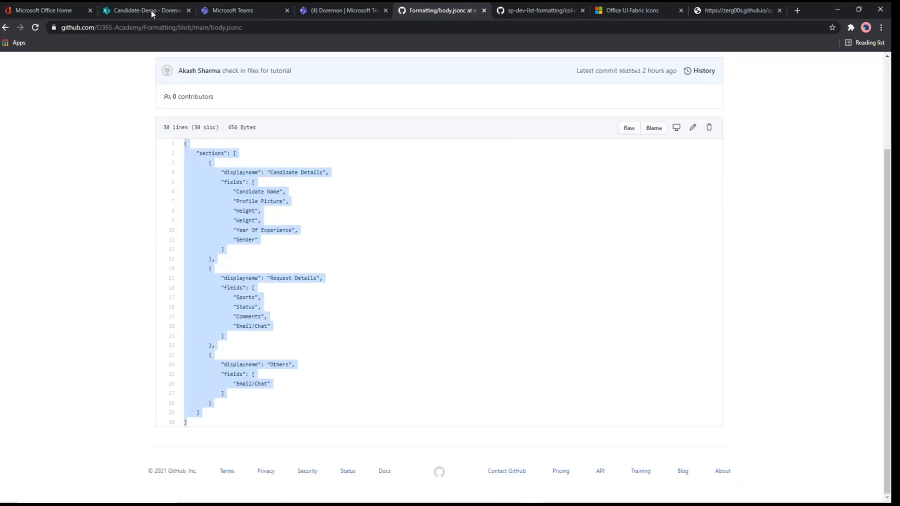
Step: Return to the Candidate-Demo form, apply the copied body JSON as its body formatting, preview it and check the Candidate Details fields block
{"action": "left_click", "coordinate": [154, 10]}
{"action": "key", "text": "ctrl+v"}
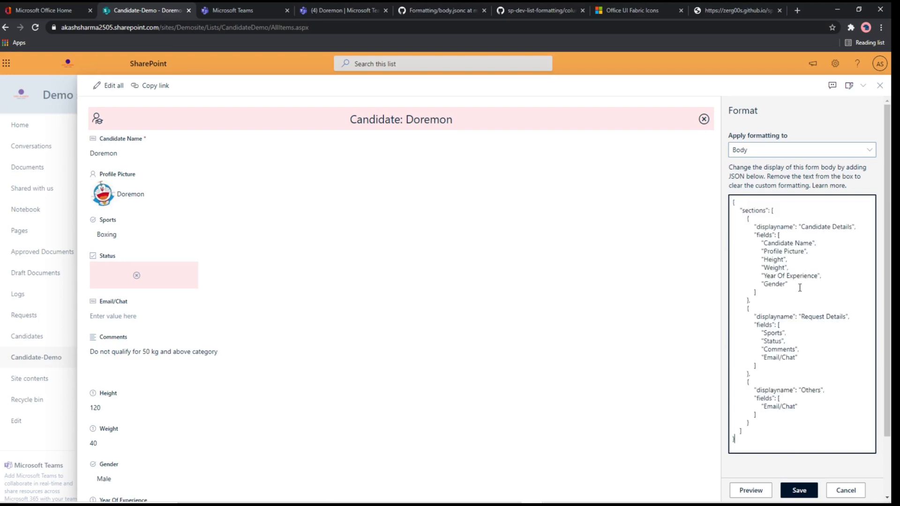
{"action": "left_click", "coordinate": [759, 490]}
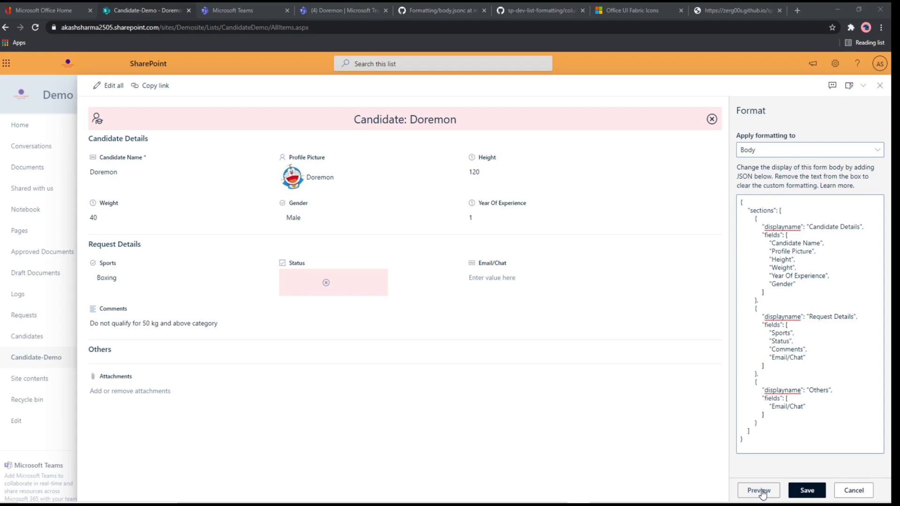
{"action": "left_click", "coordinate": [787, 224]}
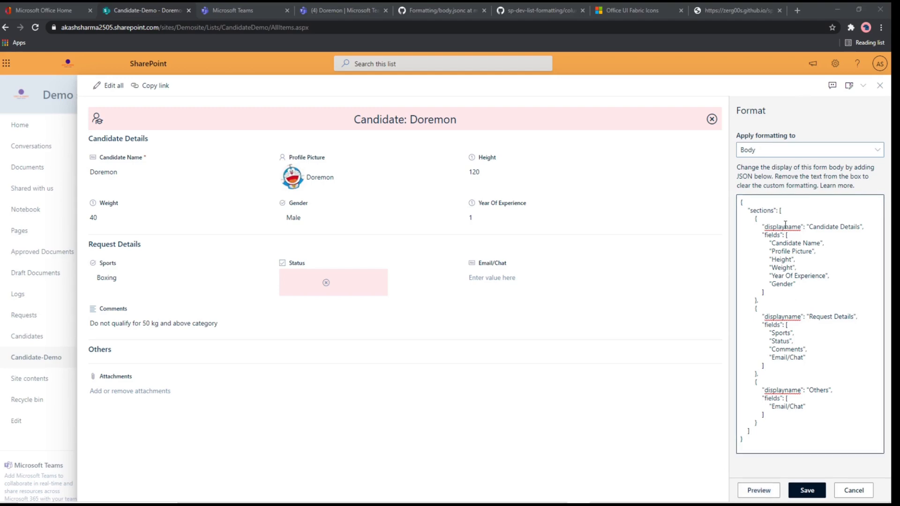
{"action": "left_click_drag", "start_coordinate": [764, 234], "coordinate": [797, 283]}
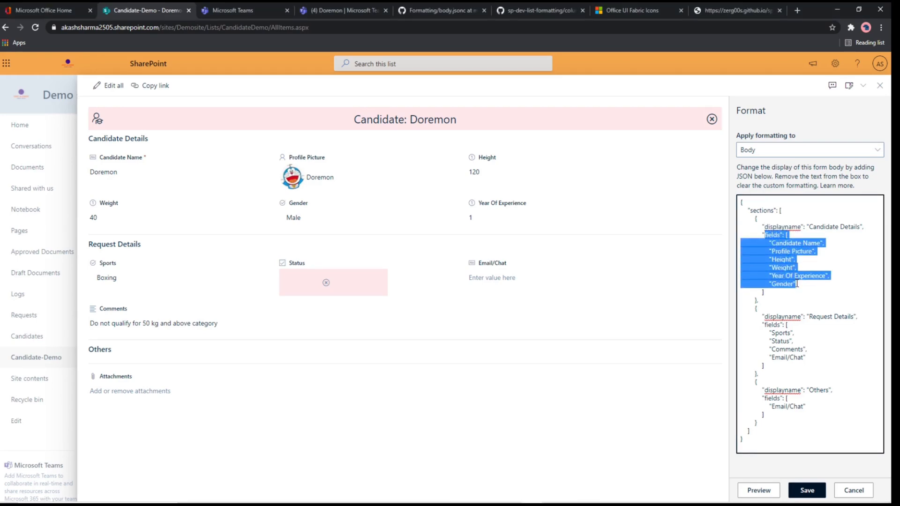
{"action": "left_click", "coordinate": [816, 284]}
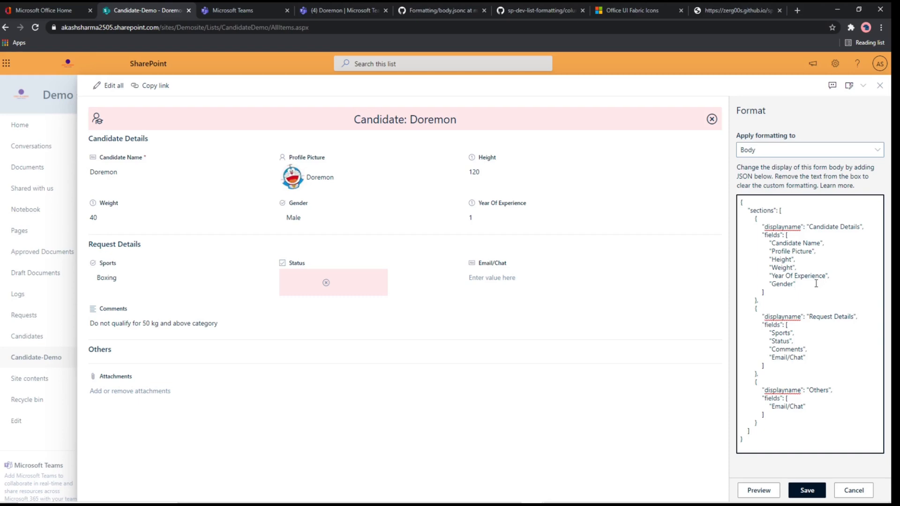
Step: Choose Footer as the part to format and copy the whole JSON code of footer.jsonc from GitHub
{"action": "left_click", "coordinate": [830, 147]}
{"action": "left_click", "coordinate": [778, 201]}
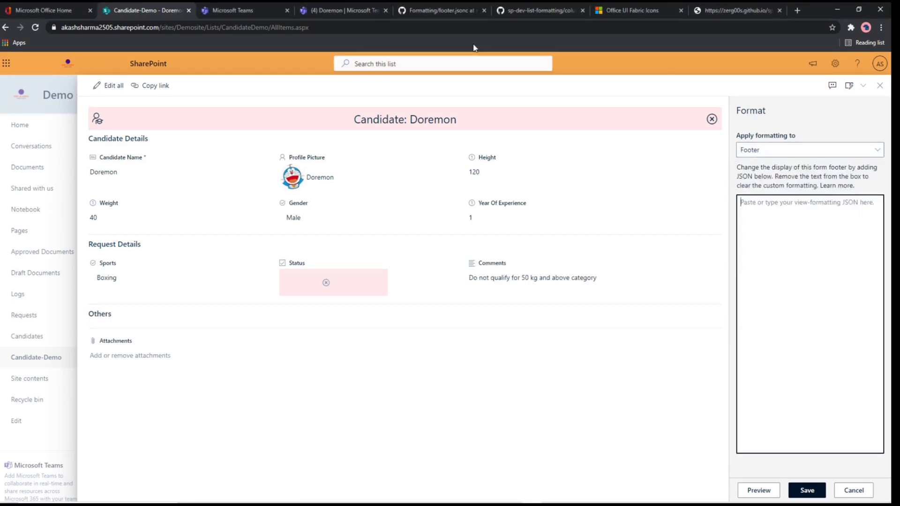
{"action": "left_click", "coordinate": [435, 6]}
{"action": "left_click", "coordinate": [231, 395]}
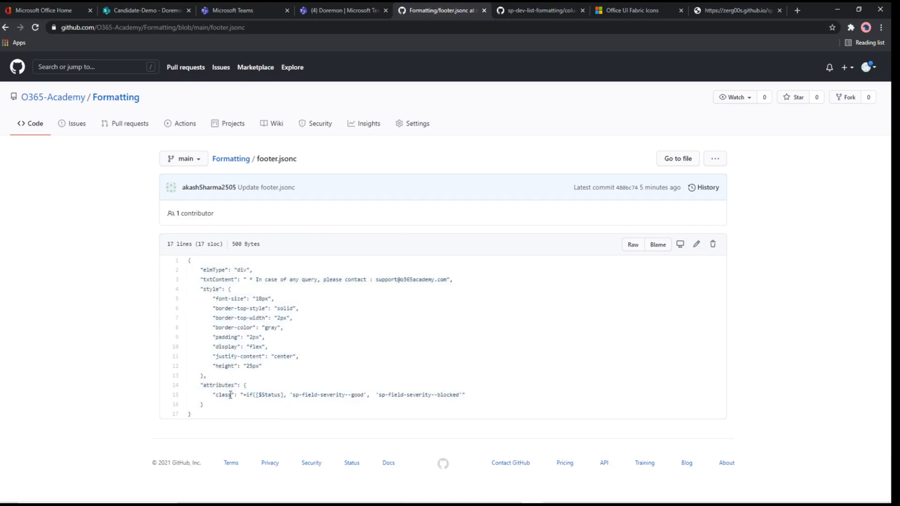
{"action": "left_click_drag", "start_coordinate": [197, 415], "coordinate": [183, 261]}
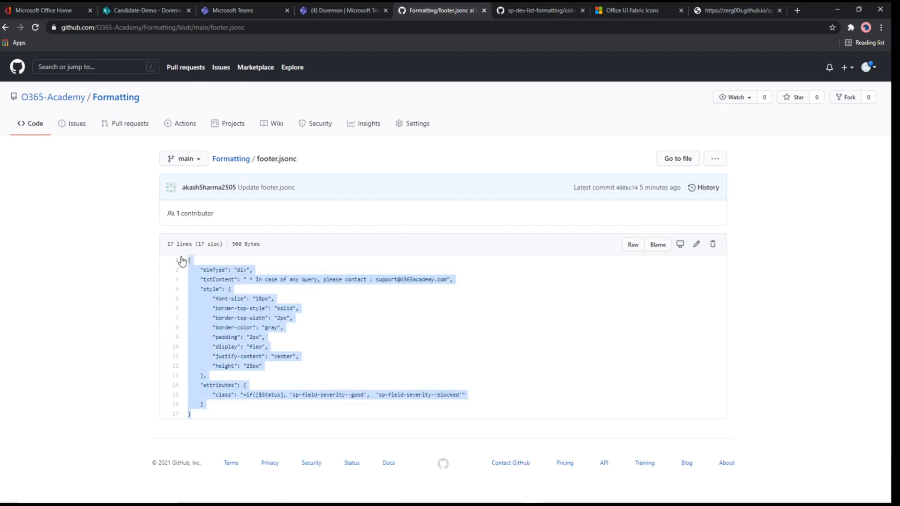
{"action": "right_click", "coordinate": [201, 286]}
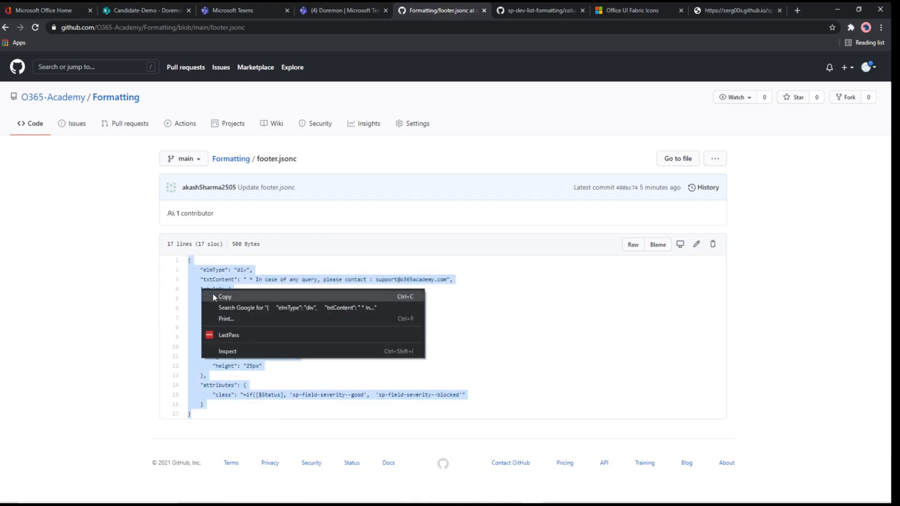
{"action": "left_click", "coordinate": [208, 294]}
Step: Return to the Candidate-Demo form, paste the copied JSON as the footer formatting, preview it and save it
{"action": "left_click", "coordinate": [143, 10]}
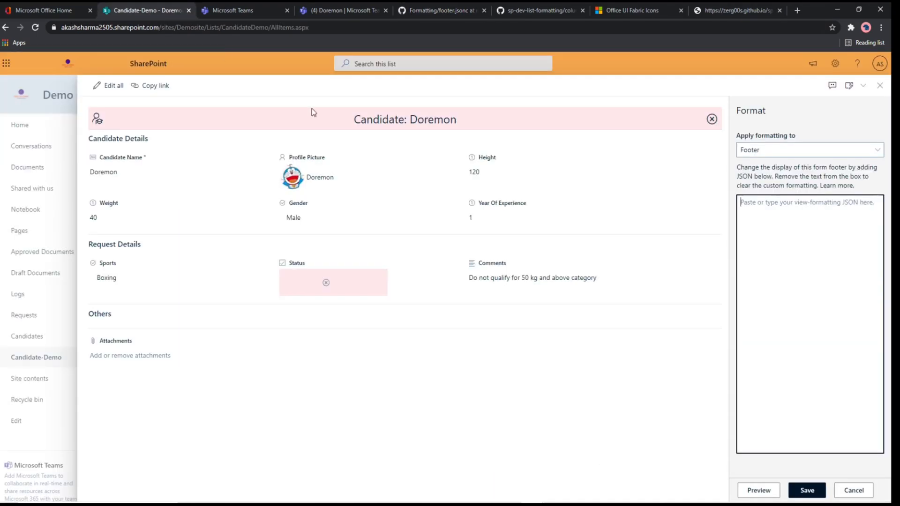
{"action": "left_click", "coordinate": [796, 350]}
{"action": "key", "text": "ctrl+v"}
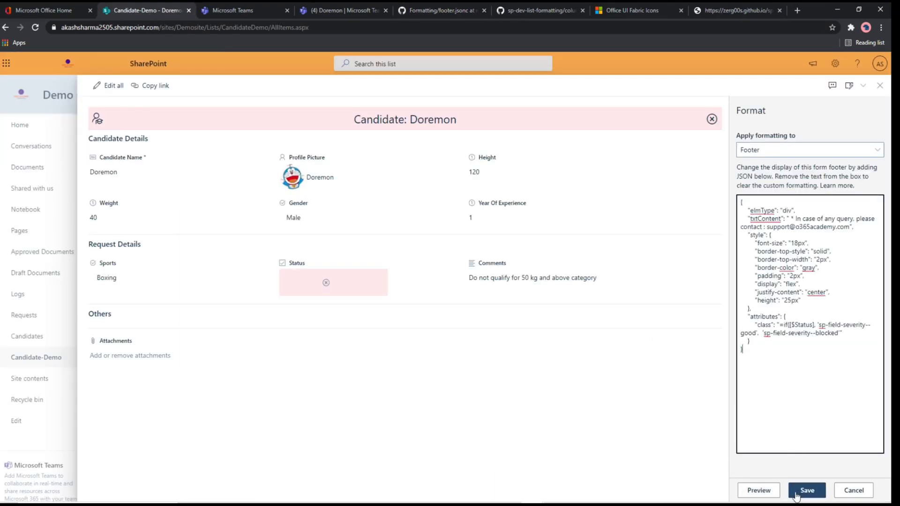
{"action": "left_click", "coordinate": [752, 490]}
{"action": "left_click", "coordinate": [804, 491]}
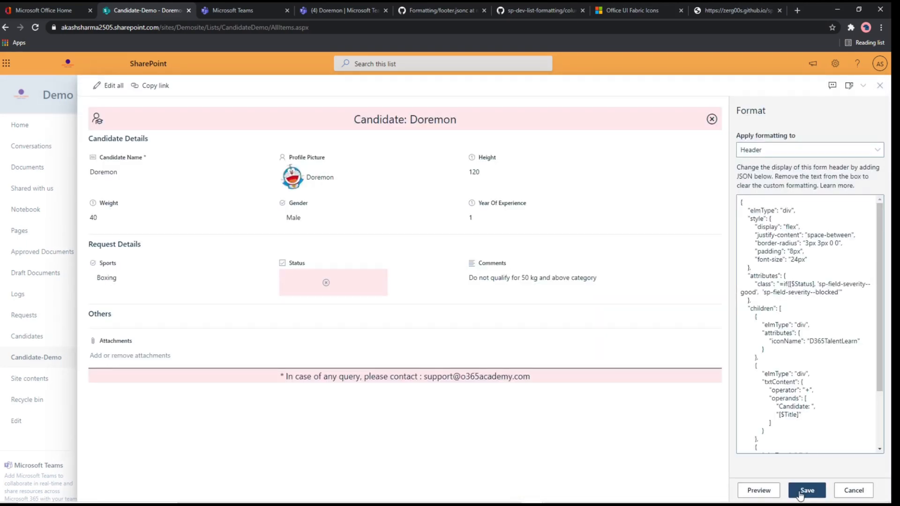
Step: Review the elmType, style, attributes and children blocks in the header's JSON
{"action": "left_click_drag", "start_coordinate": [810, 324], "coordinate": [793, 276]}
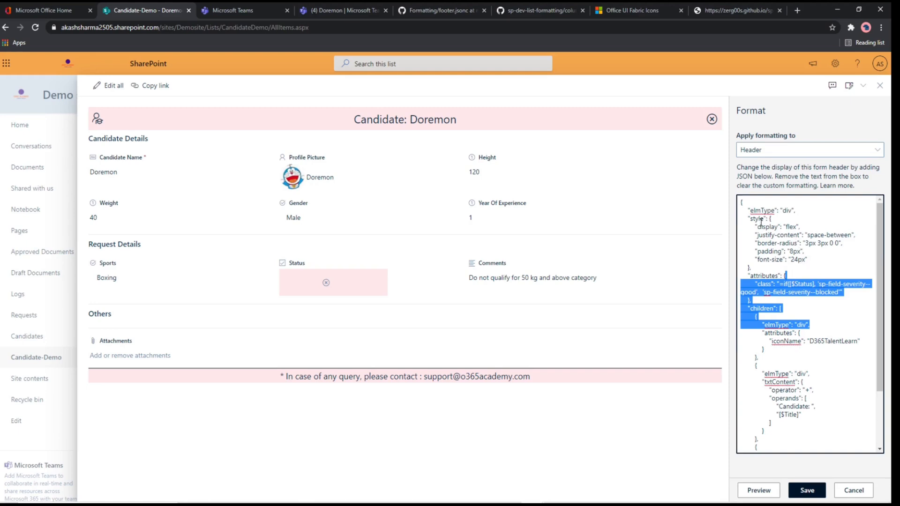
{"action": "left_click_drag", "start_coordinate": [752, 210], "coordinate": [784, 247]}
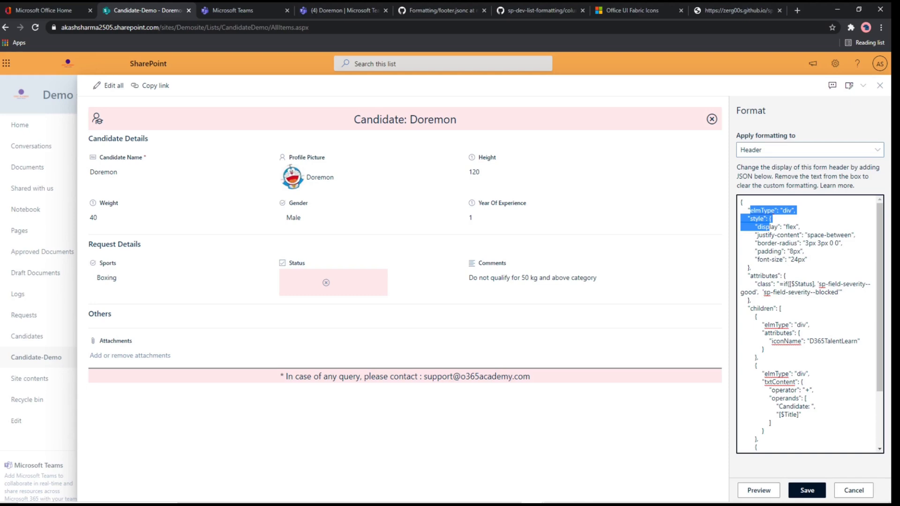
{"action": "left_click", "coordinate": [784, 268]}
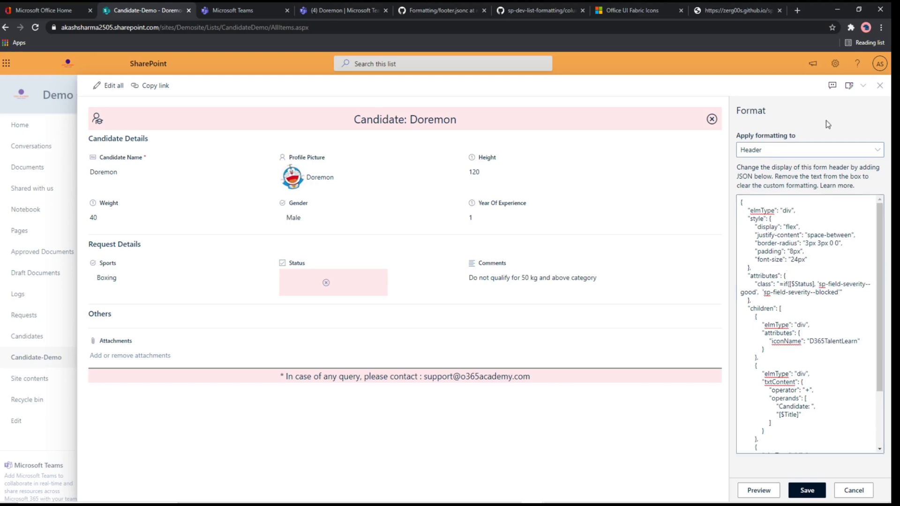
Step: Open the form's column settings and try showing and hiding columns such as Profile Picture
{"action": "left_click", "coordinate": [861, 88]}
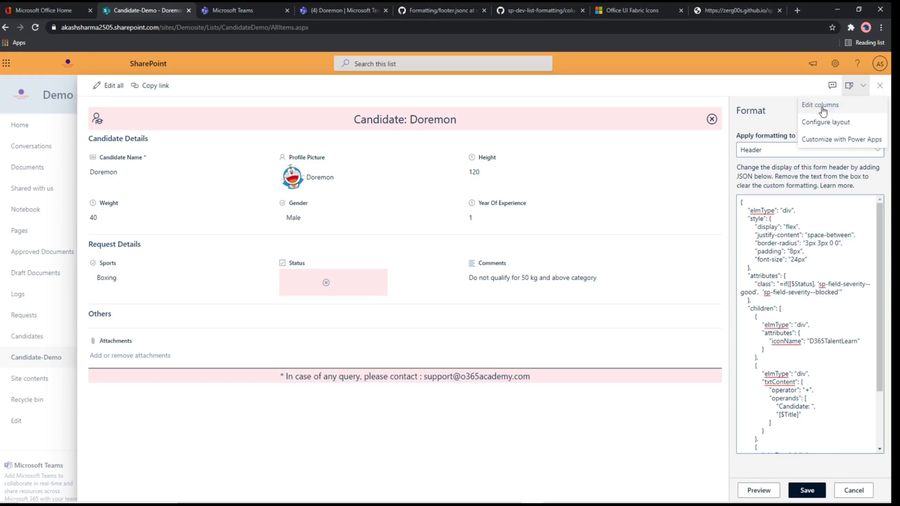
{"action": "left_click", "coordinate": [805, 106]}
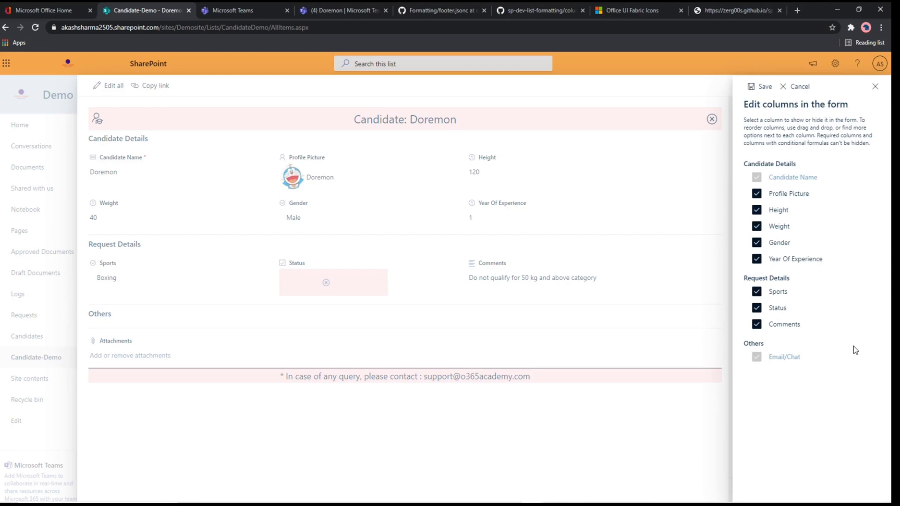
{"action": "left_click", "coordinate": [756, 196]}
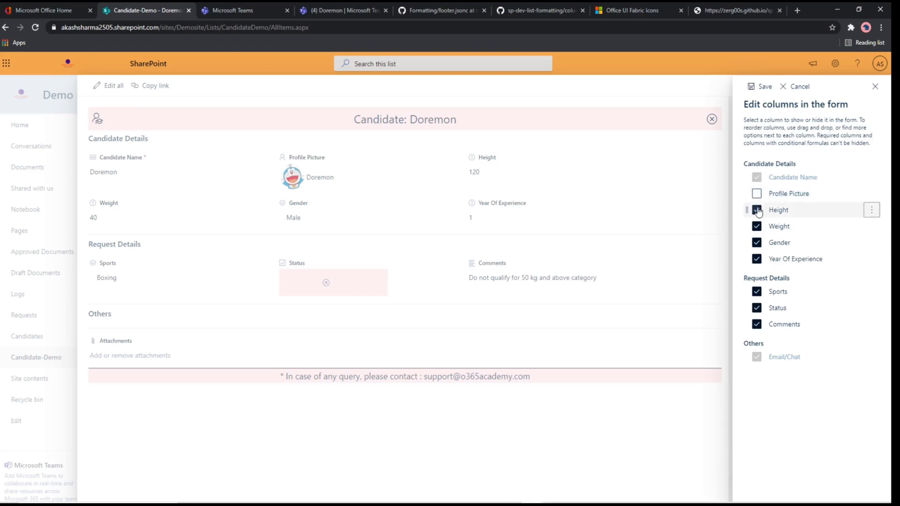
{"action": "left_click", "coordinate": [757, 209]}
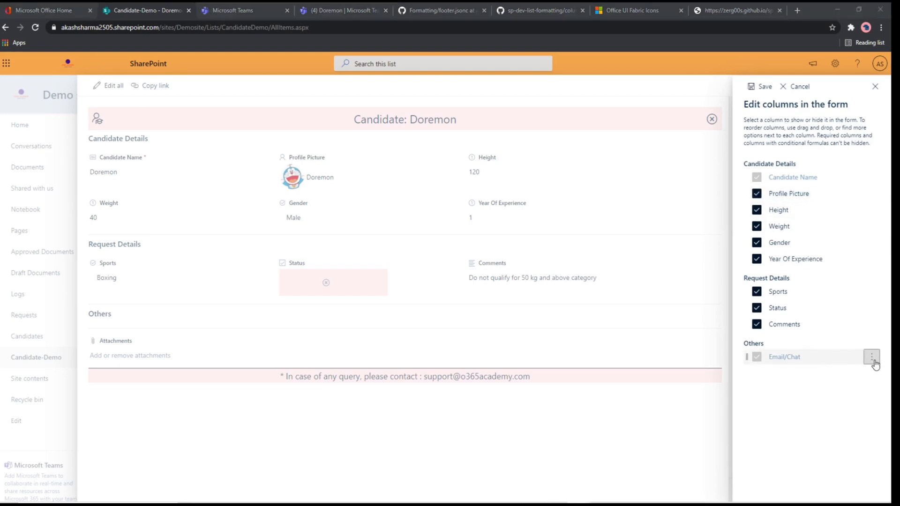
Step: Review the Email/Chat column's conditional formula =if([$Sports]=='Boxing' && [$Weight]<50,'false','true'), then save it and the form's column settings
{"action": "left_click", "coordinate": [872, 358]}
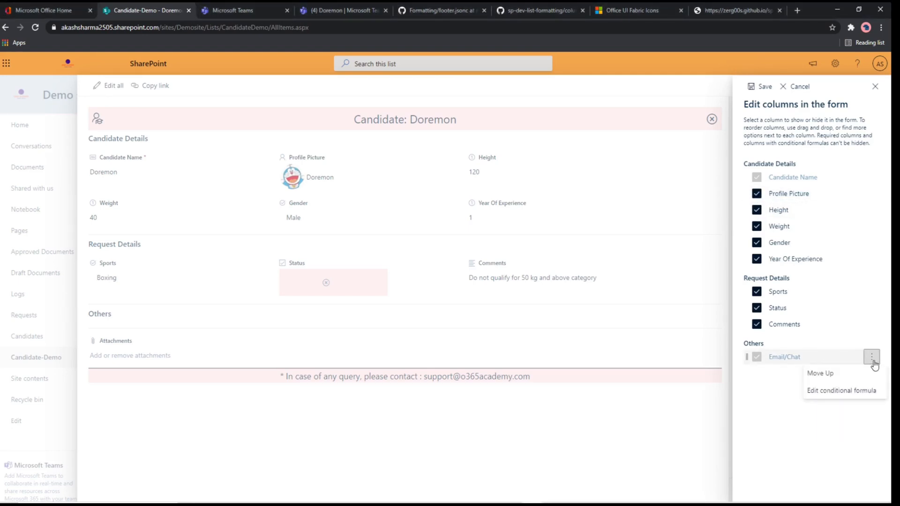
{"action": "left_click", "coordinate": [849, 393]}
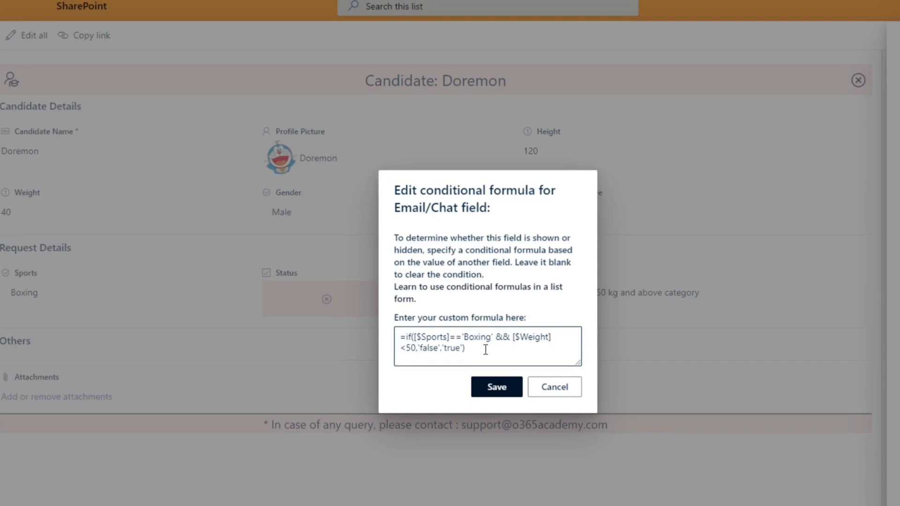
{"action": "double_click", "coordinate": [477, 337]}
{"action": "double_click", "coordinate": [434, 336]}
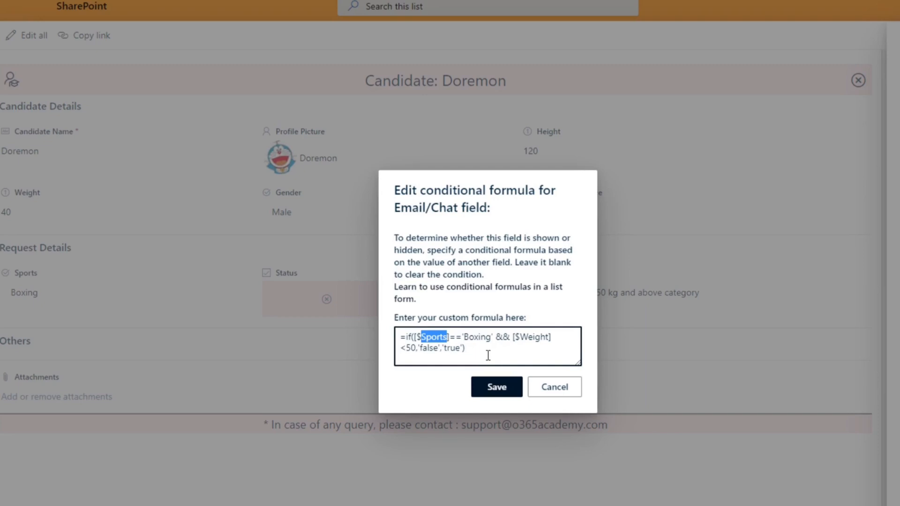
{"action": "double_click", "coordinate": [411, 348]}
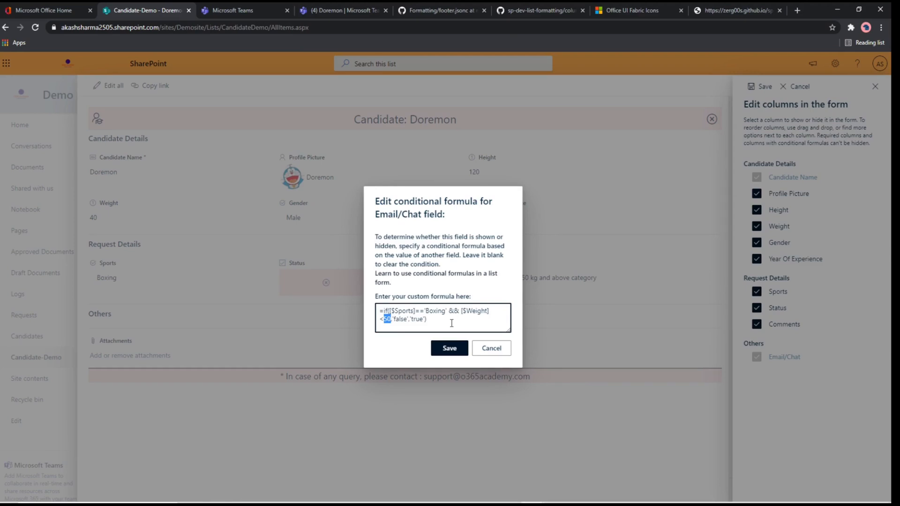
{"action": "key", "text": "ctrl+a"}
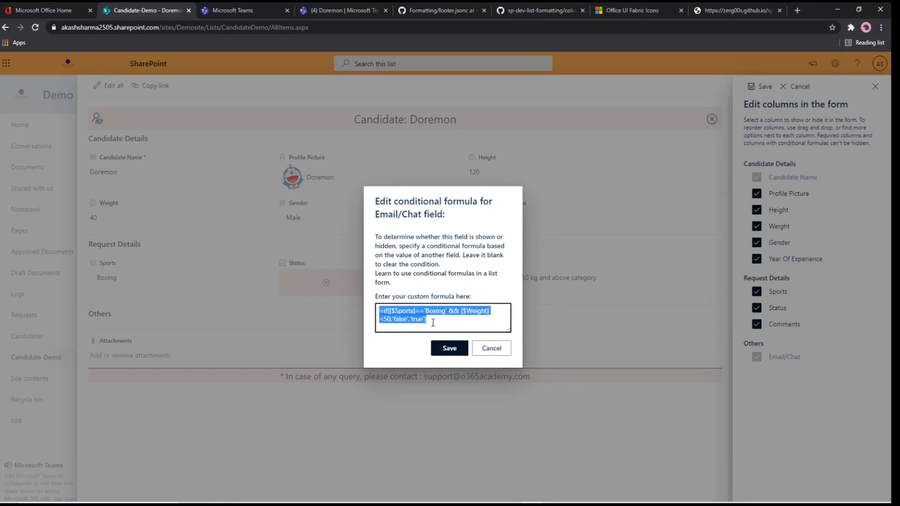
{"action": "left_click", "coordinate": [449, 352]}
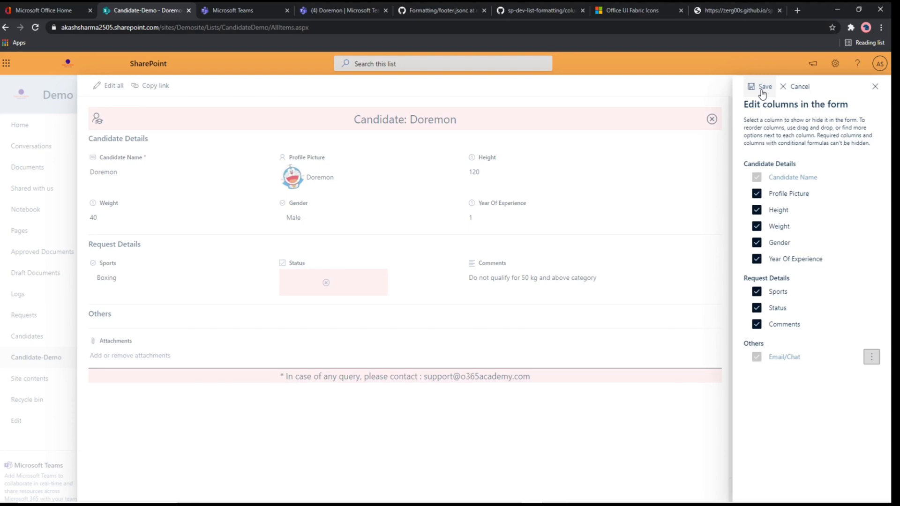
{"action": "left_click", "coordinate": [762, 87]}
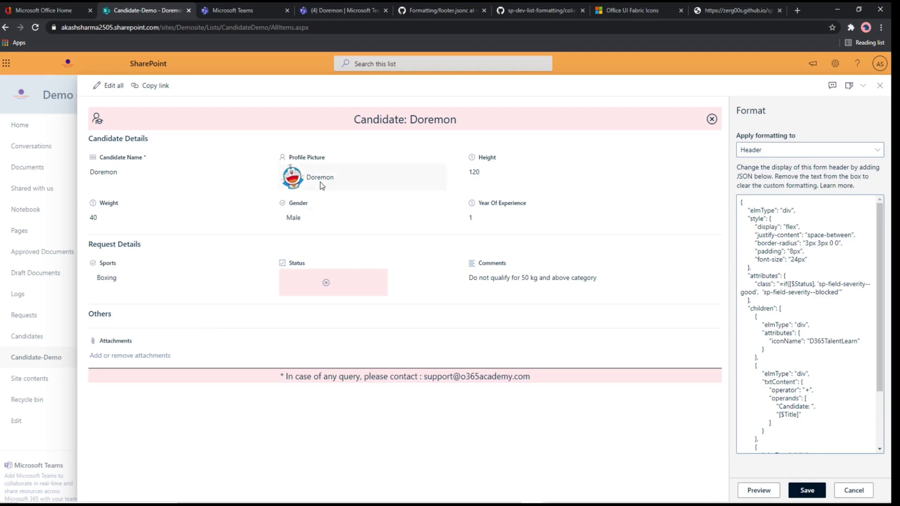
Step: Check the Sports choices and the Weight field that the Email/Chat formula depends on
{"action": "left_click", "coordinate": [114, 279]}
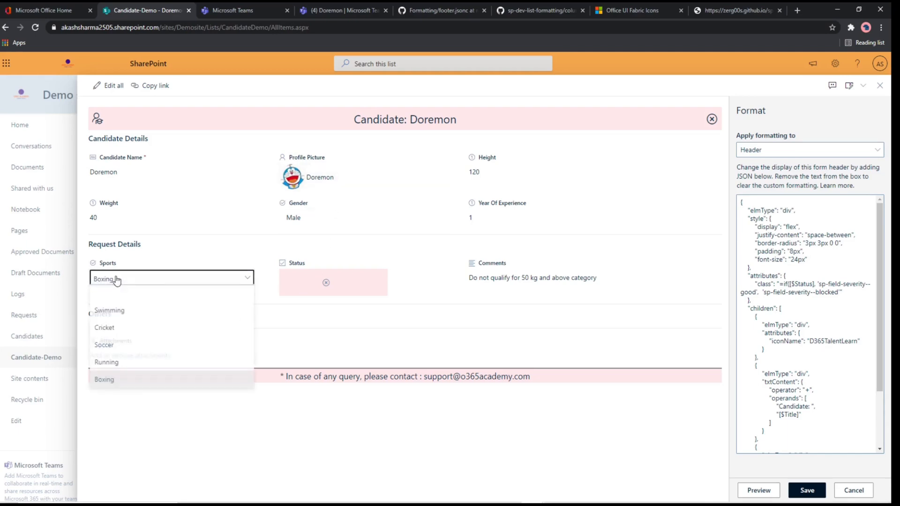
{"action": "left_click", "coordinate": [100, 219]}
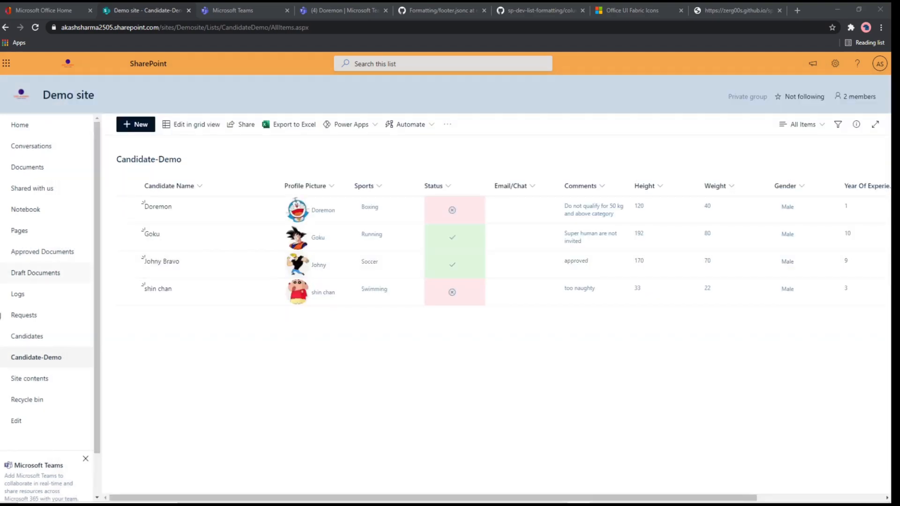
Step: Go to the Candidates list, open the item of the candidate whose sport is Running and check its Email/Chat field
{"action": "left_click", "coordinate": [26, 338]}
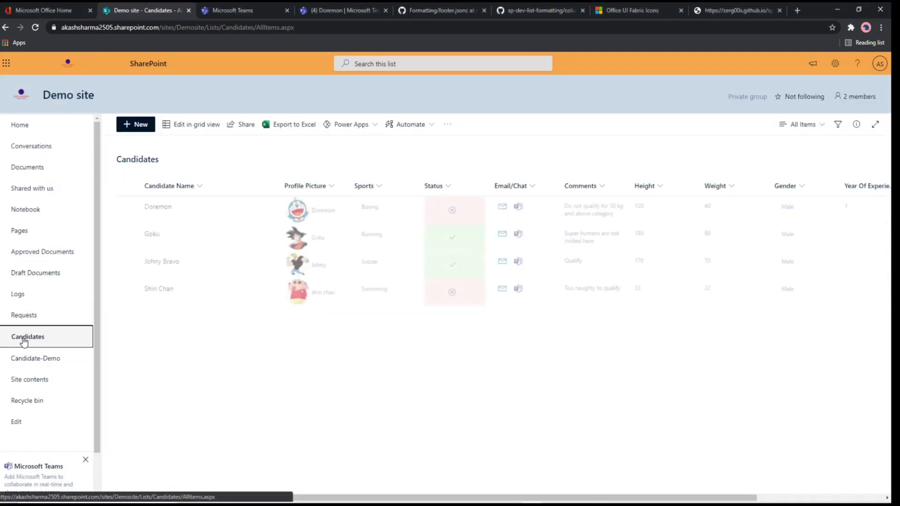
{"action": "left_click", "coordinate": [148, 235]}
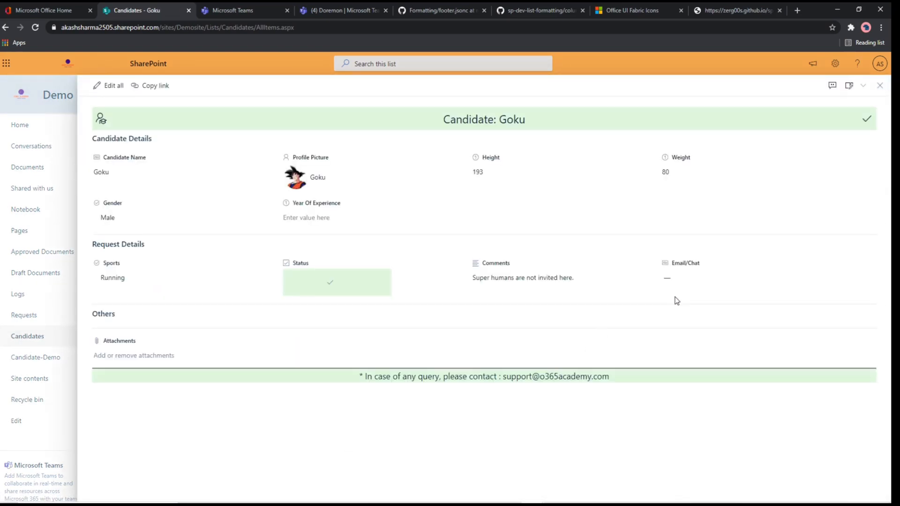
{"action": "left_click", "coordinate": [689, 278]}
{"action": "left_click", "coordinate": [682, 397]}
{"action": "left_click", "coordinate": [406, 289]}
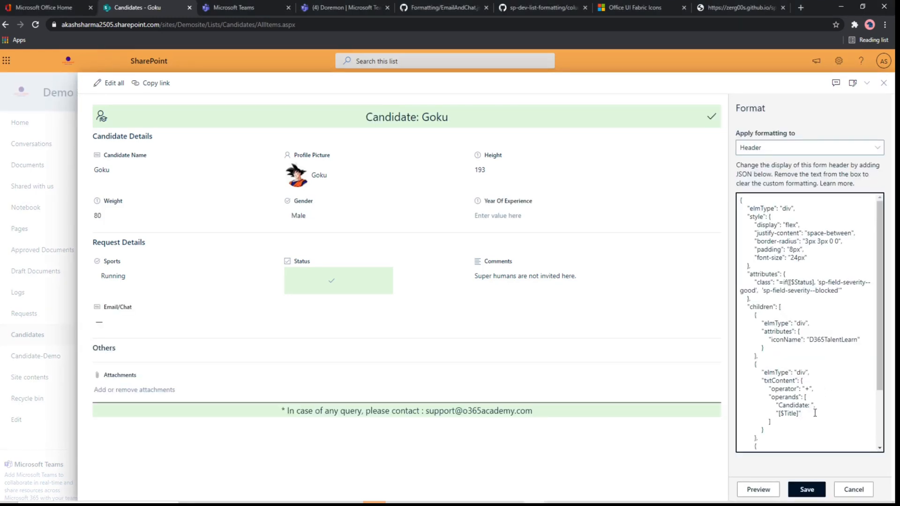
Step: Add the operands " with height: " and "[$Height]" after "[$Title]" in the header JSON, preview it and save it
{"action": "type", "text": ", \" with height: \", \"[$Height]\""}
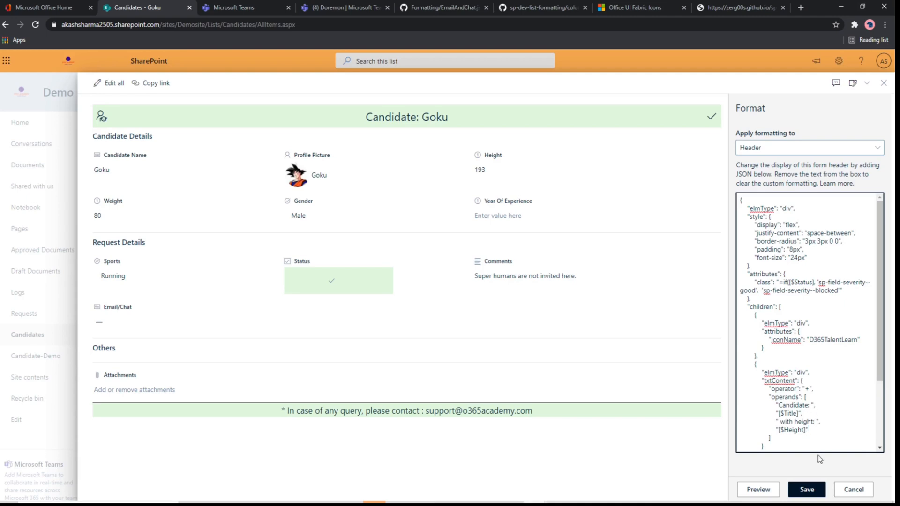
{"action": "left_click", "coordinate": [760, 489]}
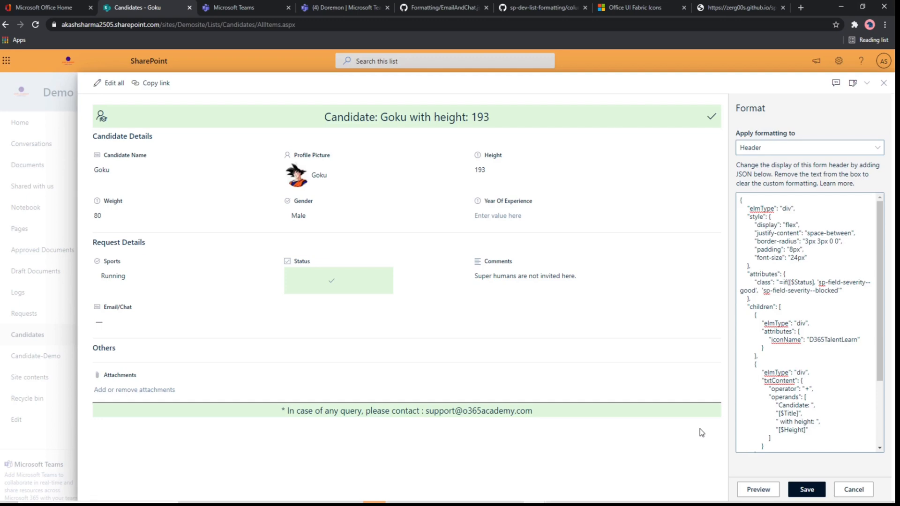
{"action": "left_click", "coordinate": [807, 489]}
Step: Hide the Height column in the Candidates form and save the column settings
{"action": "left_click", "coordinate": [866, 83]}
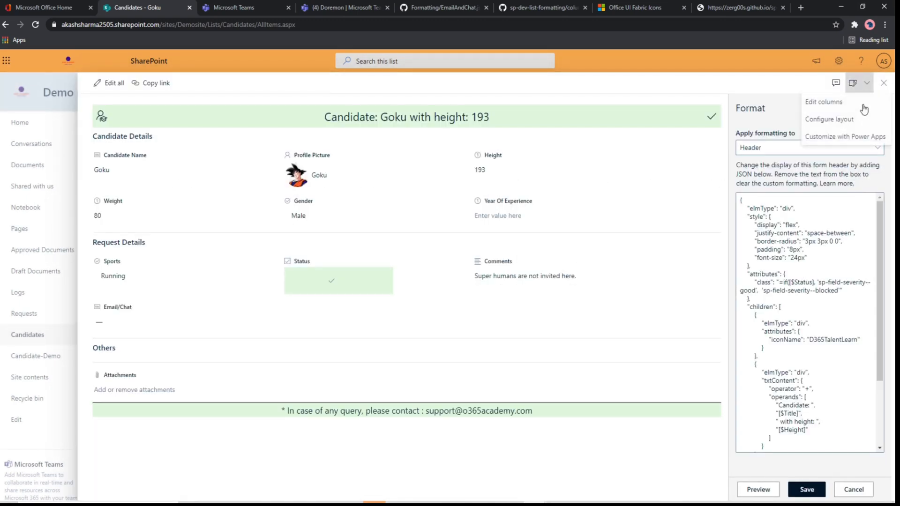
{"action": "left_click", "coordinate": [823, 103]}
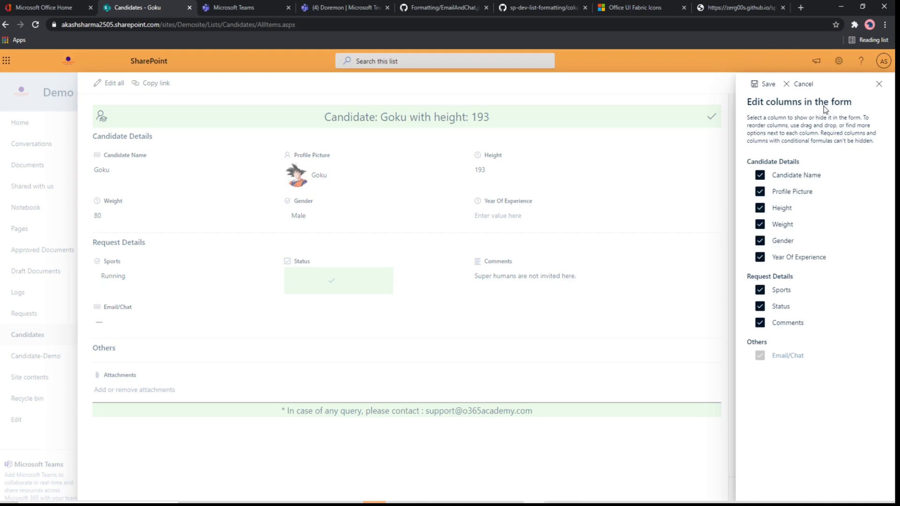
{"action": "left_click", "coordinate": [761, 208]}
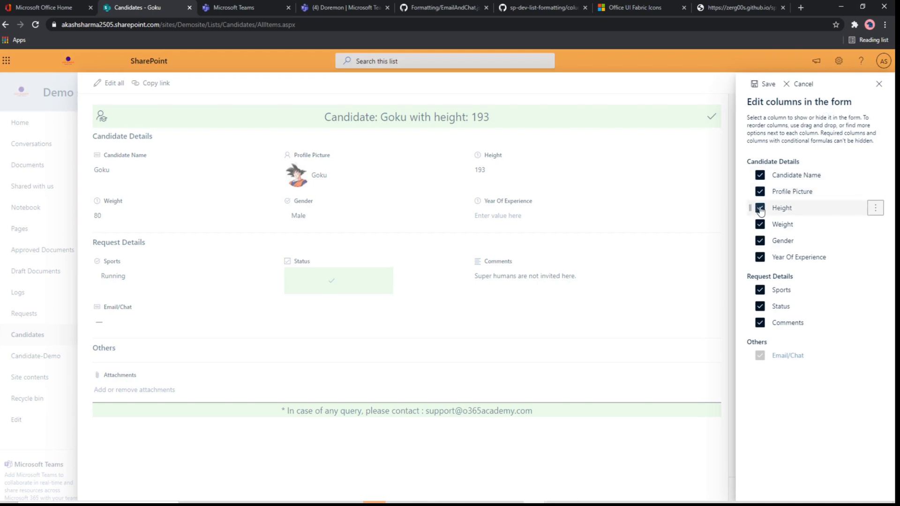
{"action": "left_click", "coordinate": [761, 83]}
Step: Close the item form and reopen the same candidate to check how the header displays the height
{"action": "left_click", "coordinate": [883, 84]}
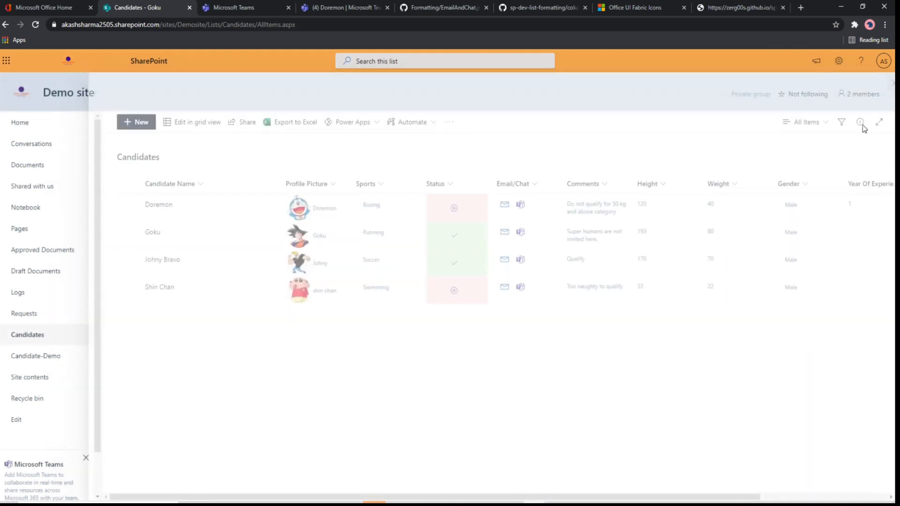
{"action": "left_click", "coordinate": [152, 233]}
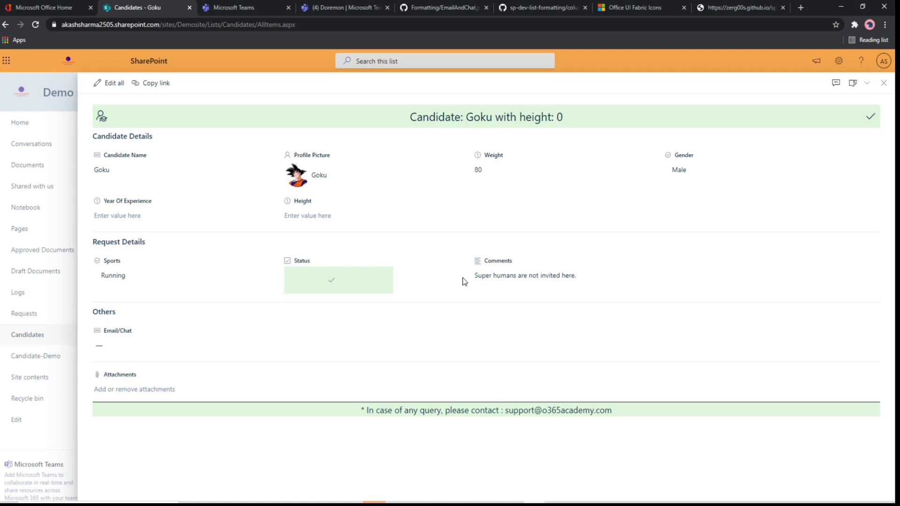
{"action": "left_click", "coordinate": [719, 503]}
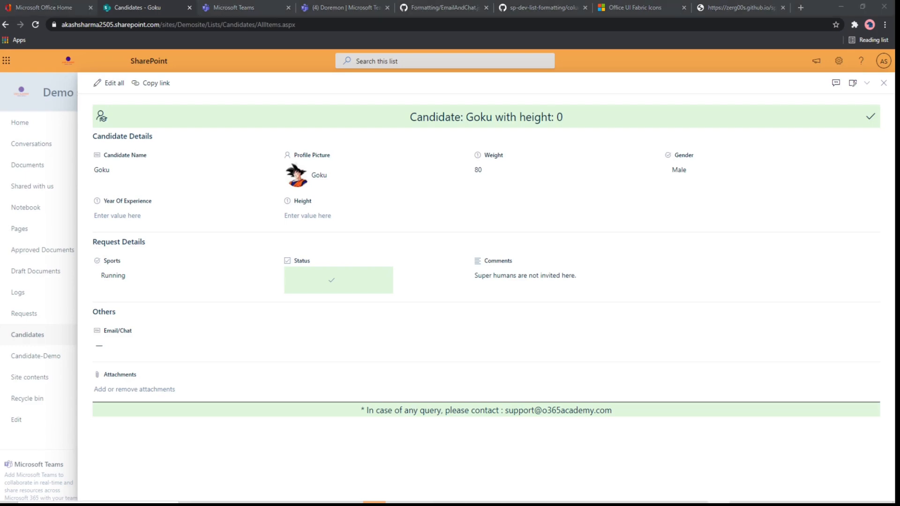